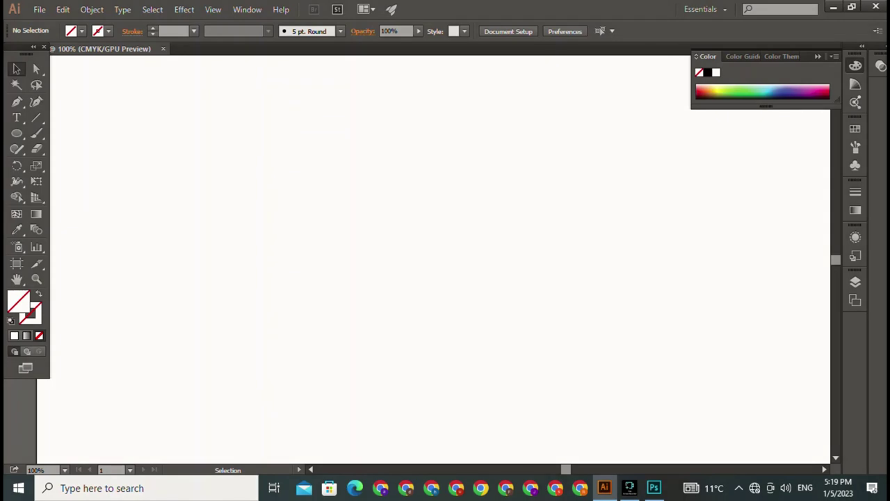
Step: Type MARYAM on the canvas and scale it up to a large size
{"action": "left_click", "coordinate": [17, 118]}
{"action": "left_click", "coordinate": [200, 136]}
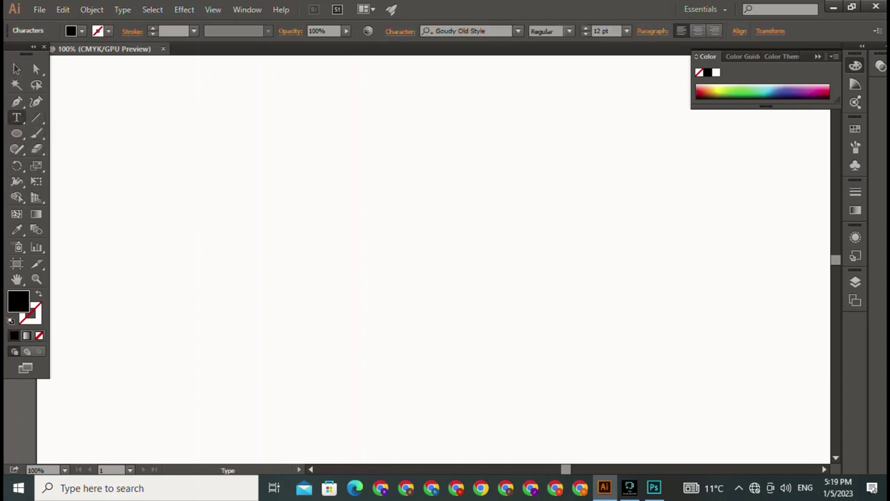
{"action": "type", "text": "MA"}
{"action": "type", "text": "RY"}
{"action": "type", "text": "AM"}
{"action": "left_click", "coordinate": [17, 69]}
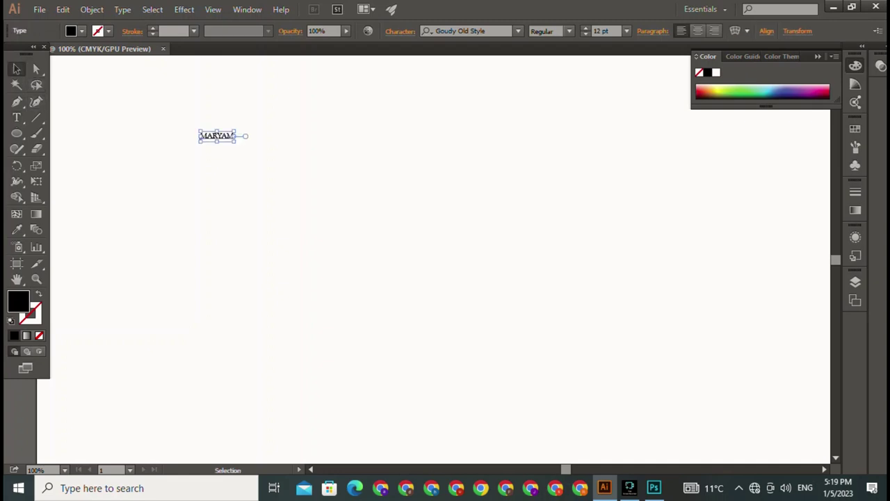
{"action": "left_click_drag", "start_coordinate": [235, 141], "coordinate": [522, 232]}
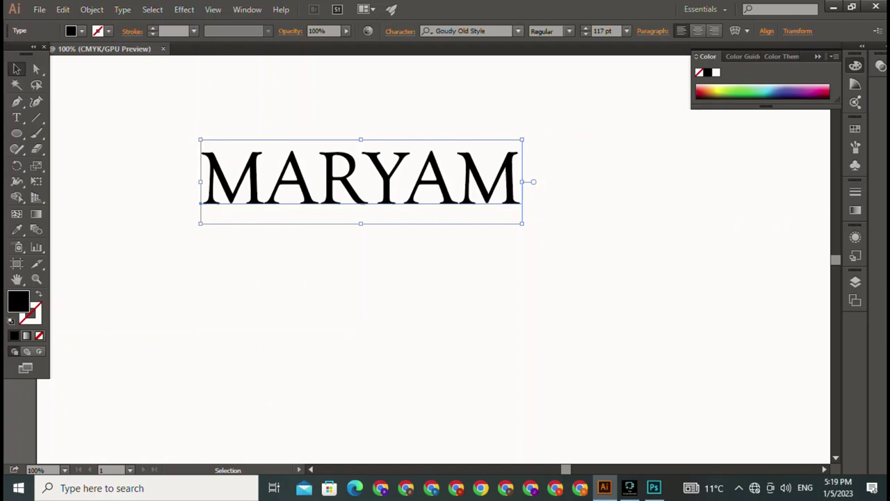
Step: Set MARYAM's font to Forte and deselect the text
{"action": "left_click", "coordinate": [518, 31]}
{"action": "left_click", "coordinate": [452, 96]}
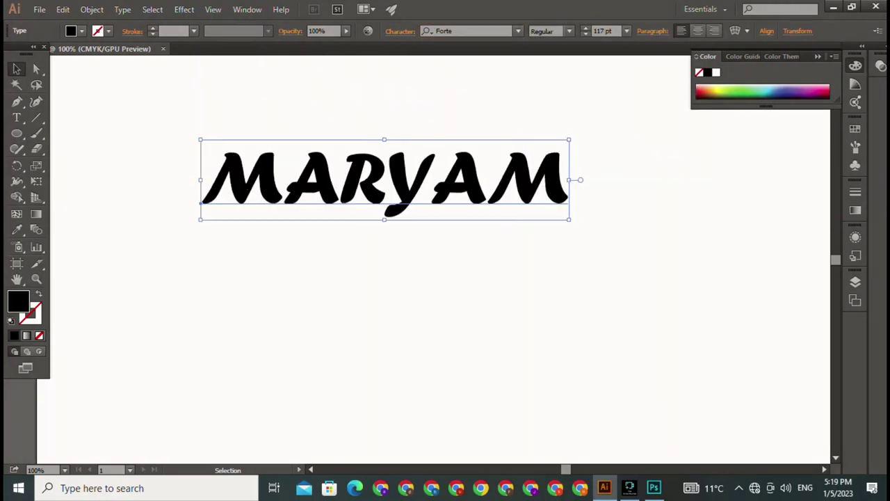
{"action": "left_click", "coordinate": [452, 292]}
{"action": "left_click", "coordinate": [17, 101]}
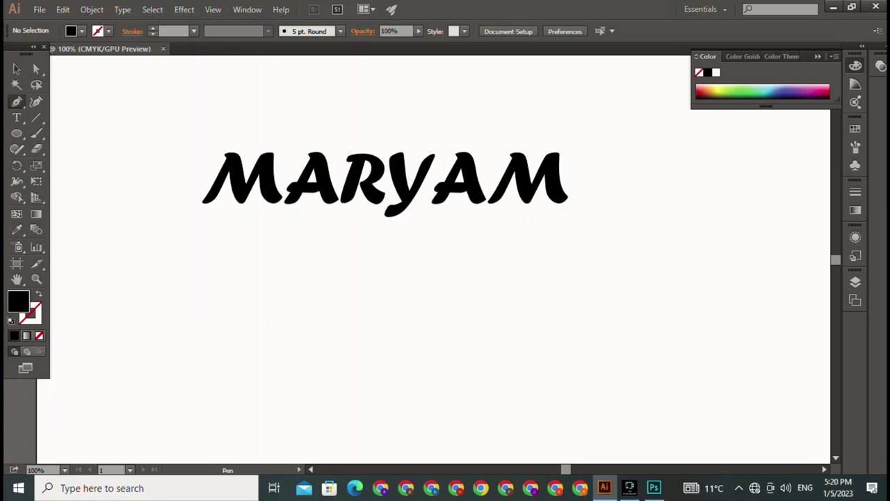
Step: Draw a straight underline beneath MARYAM from its left edge to its right edge
{"action": "left_click_drag", "start_coordinate": [205, 211], "coordinate": [513, 246]}
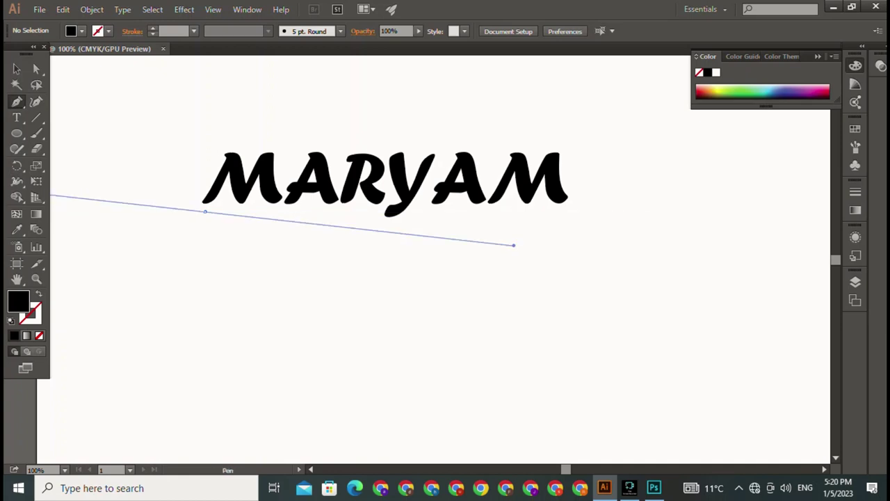
{"action": "key", "text": "ctrl"}
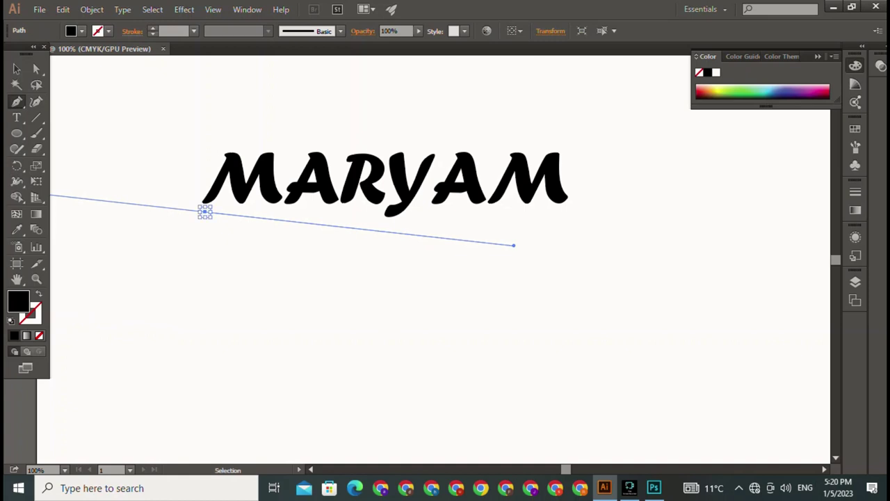
{"action": "key", "text": "ctrl+shift+a"}
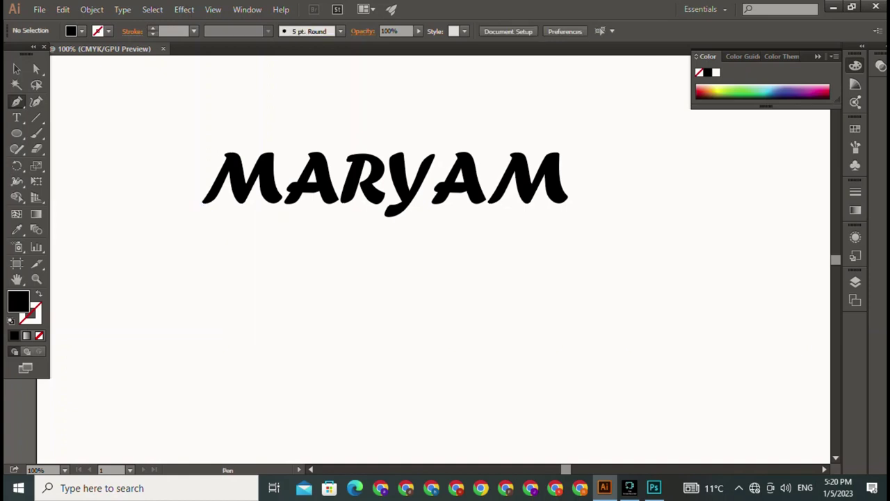
{"action": "left_click", "coordinate": [204, 212]}
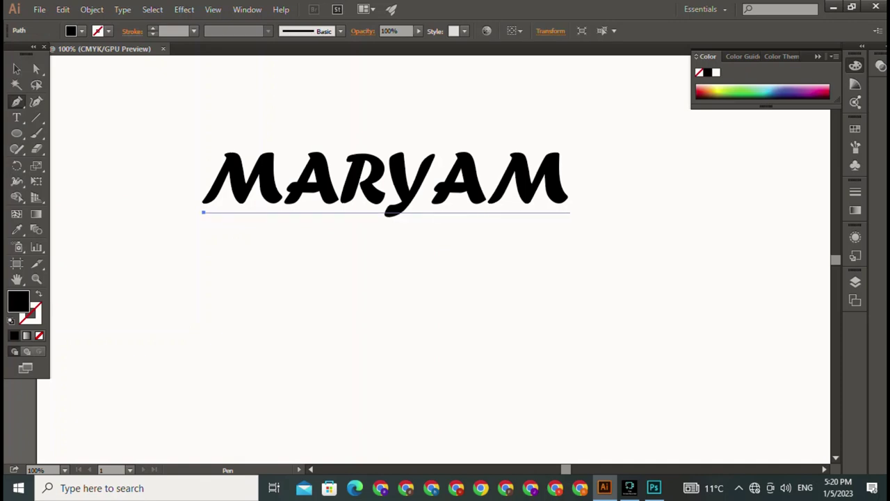
{"action": "left_click", "coordinate": [569, 212]}
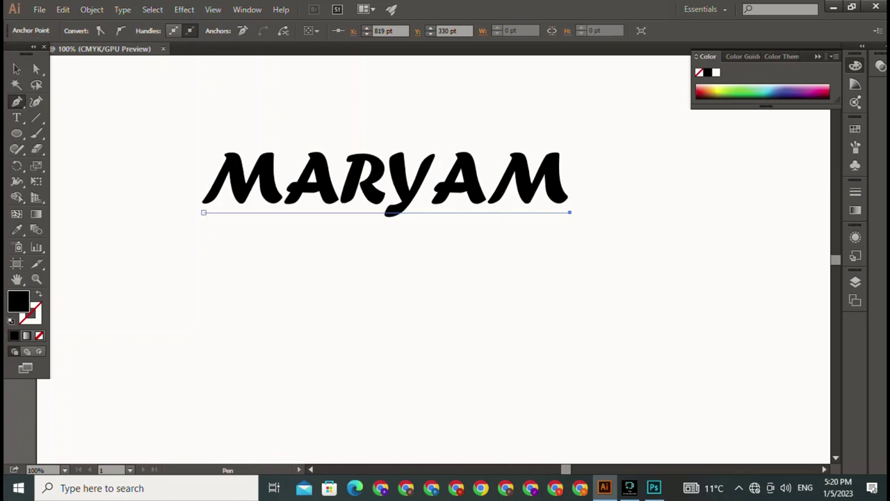
{"action": "left_click", "coordinate": [204, 212]}
Step: Nudge the underline slightly lower beneath MARYAM
{"action": "key", "text": "v"}
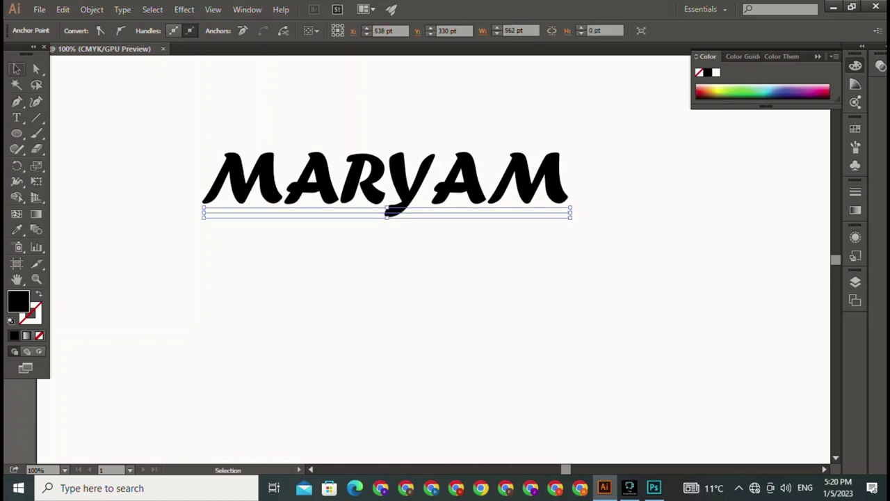
{"action": "key", "text": "ctrl+shift+a"}
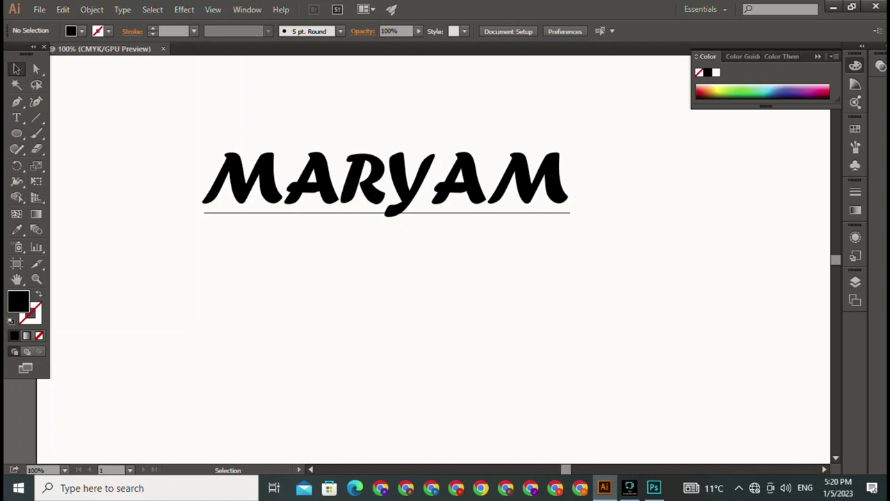
{"action": "left_click_drag", "start_coordinate": [386, 212], "coordinate": [386, 218]}
{"action": "key", "text": "ctrl+shift+a"}
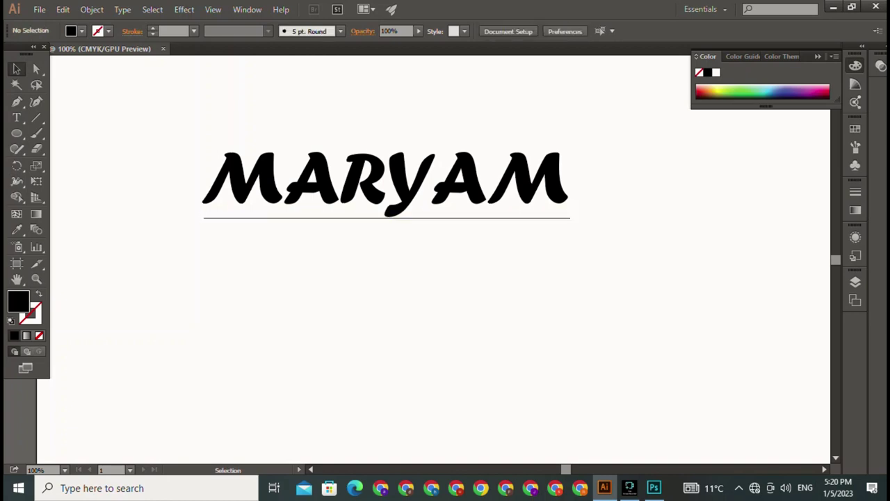
{"action": "key", "text": "ctrl+z"}
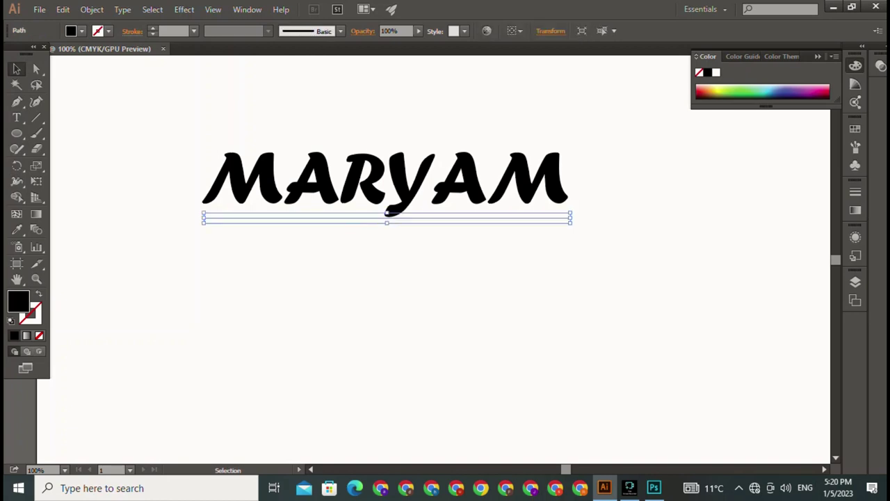
{"action": "left_click_drag", "start_coordinate": [386, 212], "coordinate": [386, 217]}
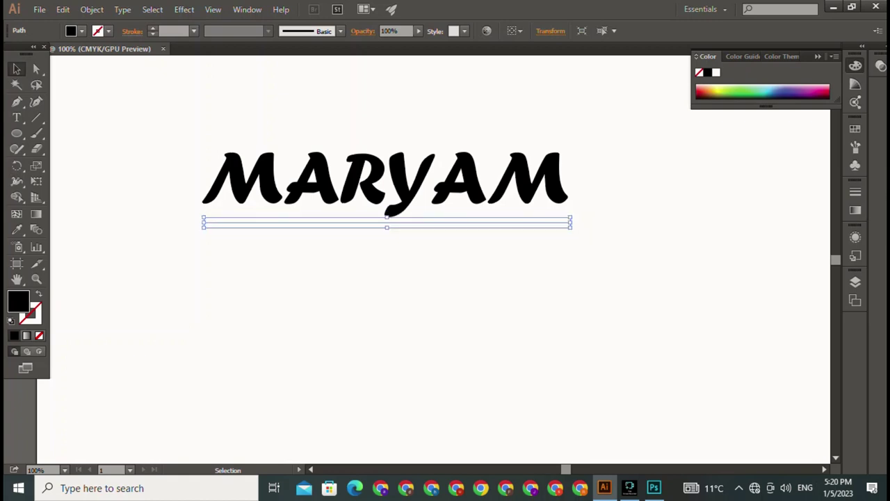
Step: Give the underline a black stroke and deselect it
{"action": "left_click", "coordinate": [108, 31]}
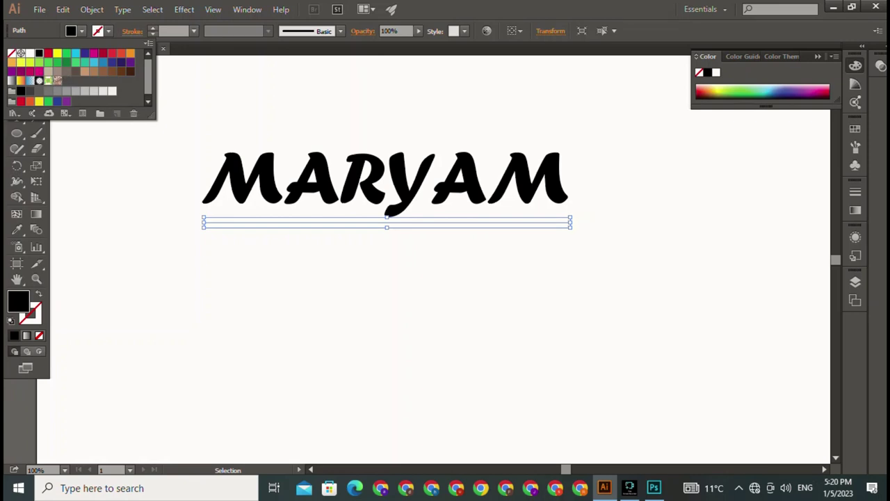
{"action": "left_click", "coordinate": [39, 54]}
{"action": "key", "text": "Escape"}
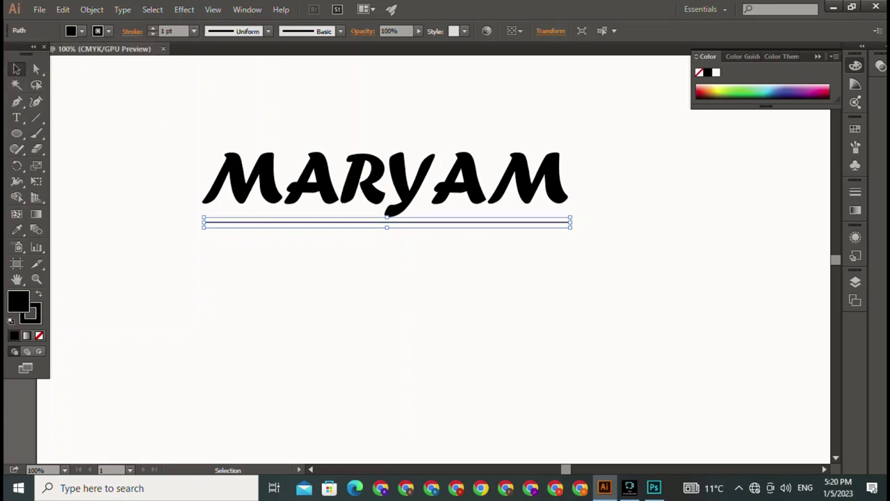
{"action": "key", "text": "ctrl+shift+a"}
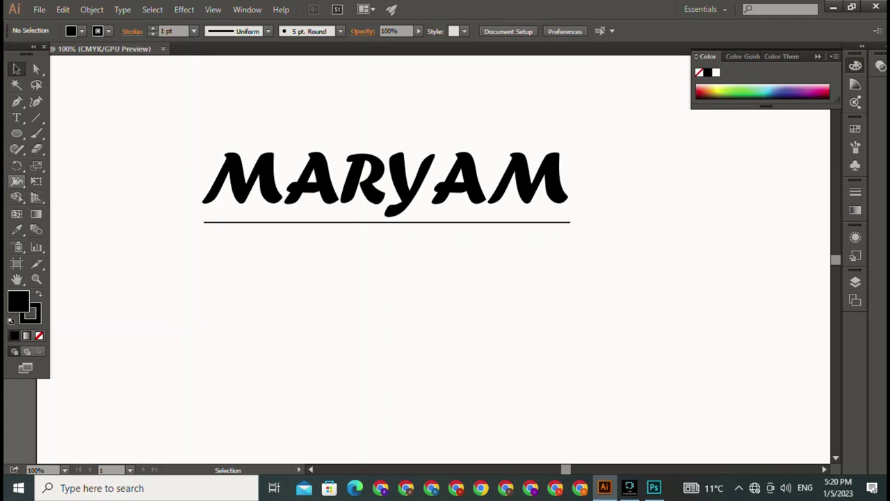
Step: Draw and delete a short test path above MARYAM, then show the rulers
{"action": "left_click", "coordinate": [17, 101]}
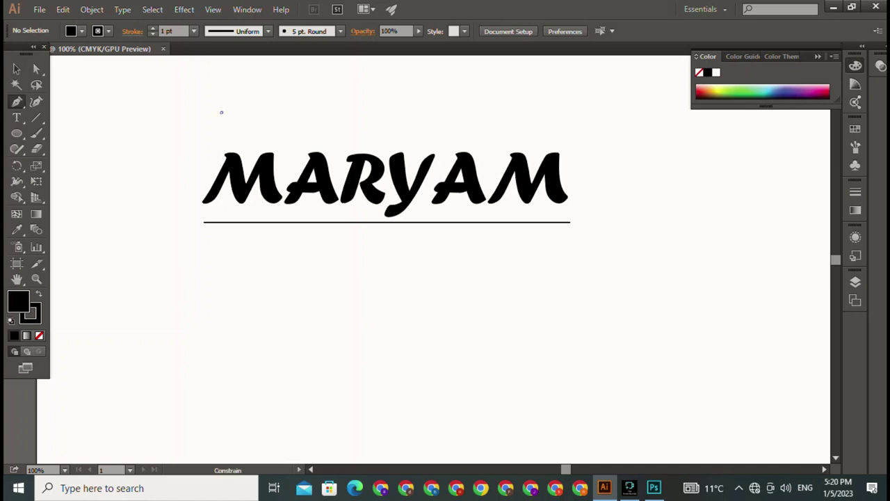
{"action": "left_click", "coordinate": [174, 112]}
{"action": "left_click", "coordinate": [269, 112]}
{"action": "key", "text": "Delete"}
{"action": "key", "text": "v"}
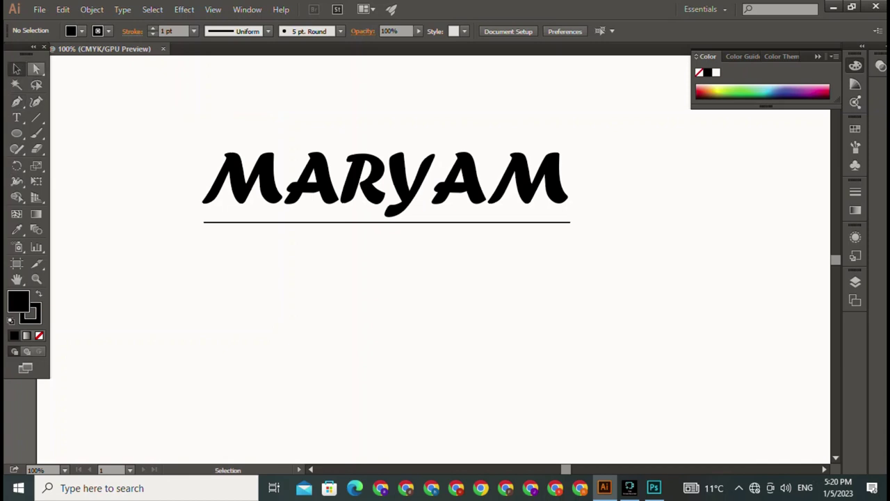
{"action": "key", "text": "ctrl+r"}
Step: Add ruler guides at MARYAM's left and right ends, its top, and below the underline
{"action": "right_click", "coordinate": [228, 60]}
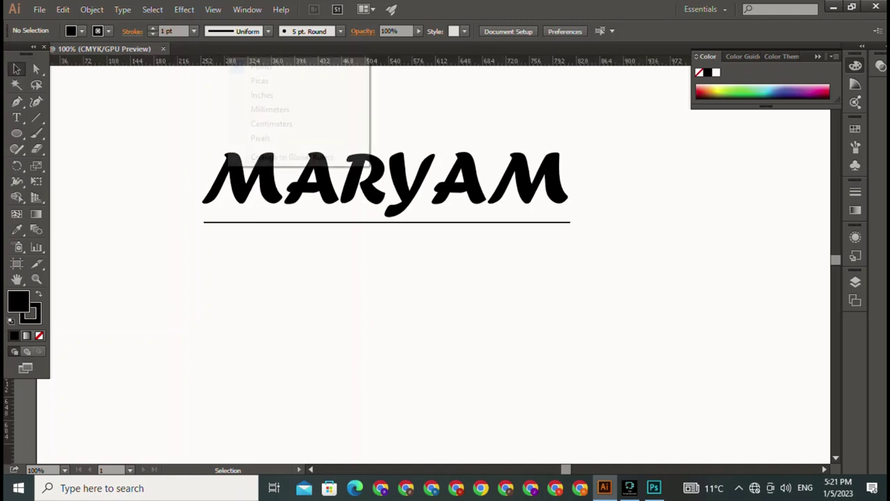
{"action": "left_click", "coordinate": [260, 138]}
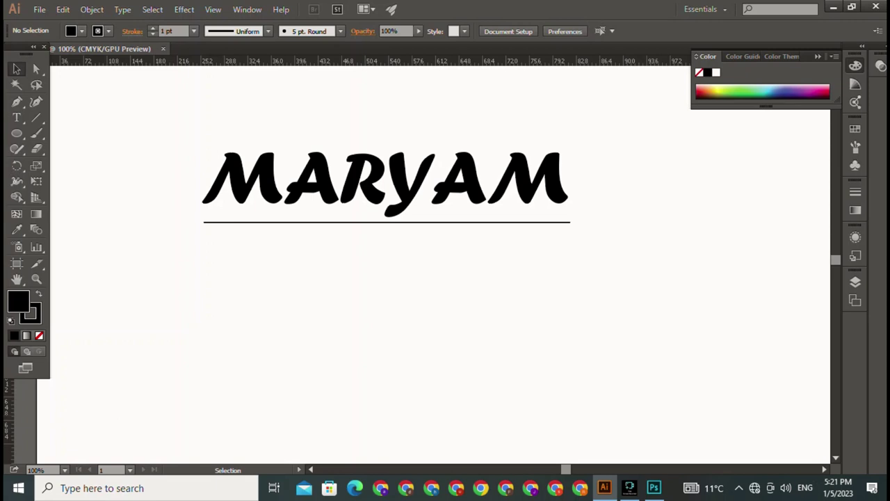
{"action": "left_click_drag", "start_coordinate": [7, 313], "coordinate": [200, 313]}
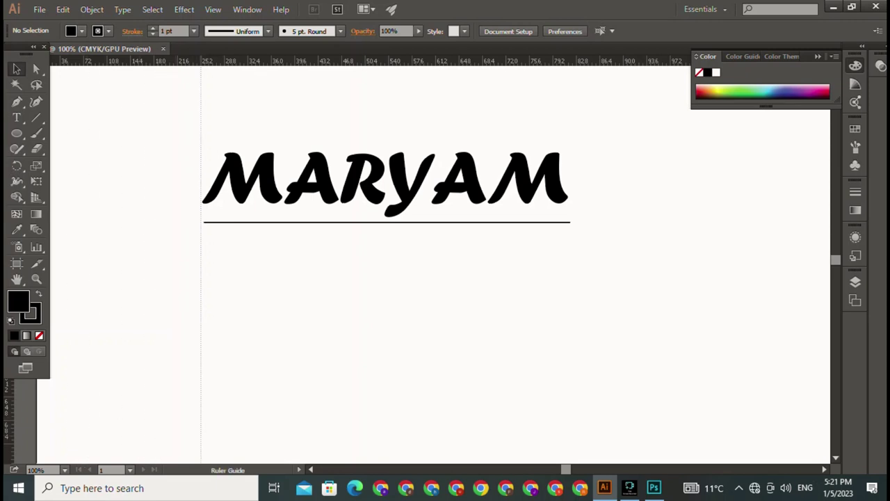
{"action": "left_click_drag", "start_coordinate": [201, 312], "coordinate": [204, 313]}
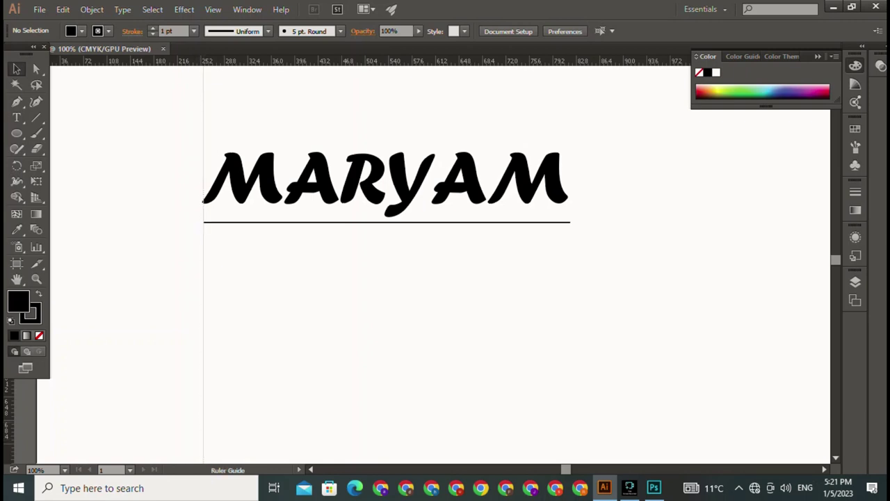
{"action": "mouse_move", "coordinate": [7, 278]}
{"action": "left_mouse_down"}
{"action": "mouse_move", "coordinate": [618, 278]}
{"action": "mouse_move", "coordinate": [570, 278]}
{"action": "left_mouse_up"}
{"action": "scroll", "coordinate": [418, 279], "scroll_direction": "down", "scroll_amount": 1}
{"action": "scroll", "coordinate": [417, 279], "scroll_direction": "down", "scroll_amount": 1}
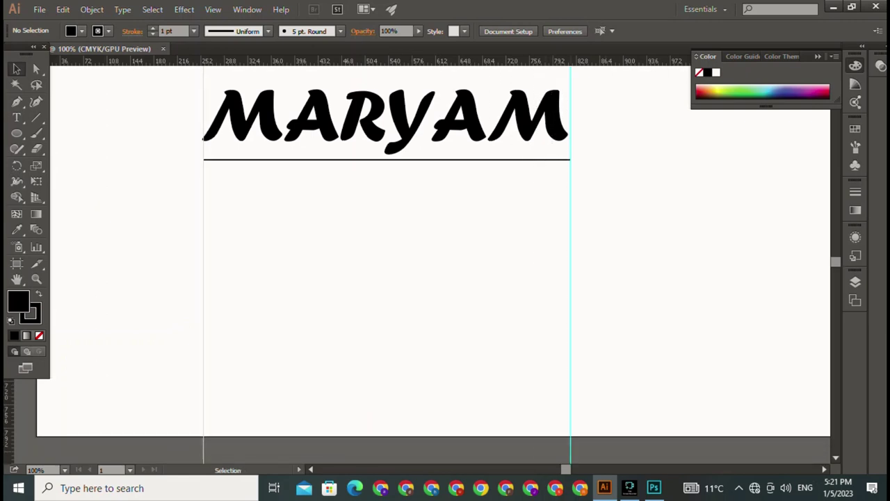
{"action": "scroll", "coordinate": [417, 278], "scroll_direction": "up", "scroll_amount": 4}
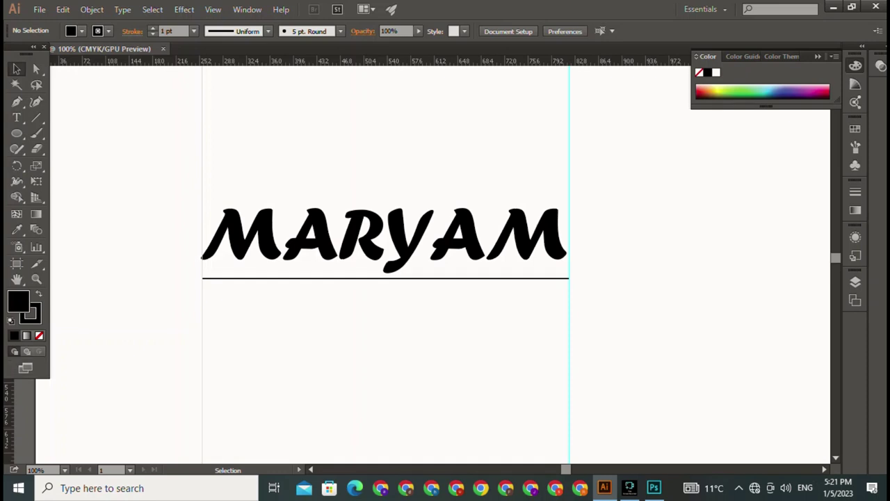
{"action": "left_click_drag", "start_coordinate": [445, 60], "coordinate": [445, 186]}
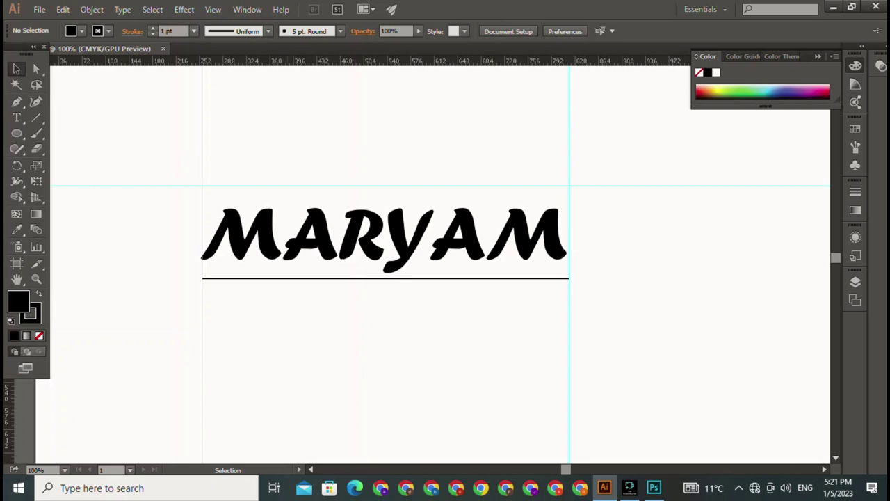
{"action": "left_click_drag", "start_coordinate": [673, 61], "coordinate": [347, 332]}
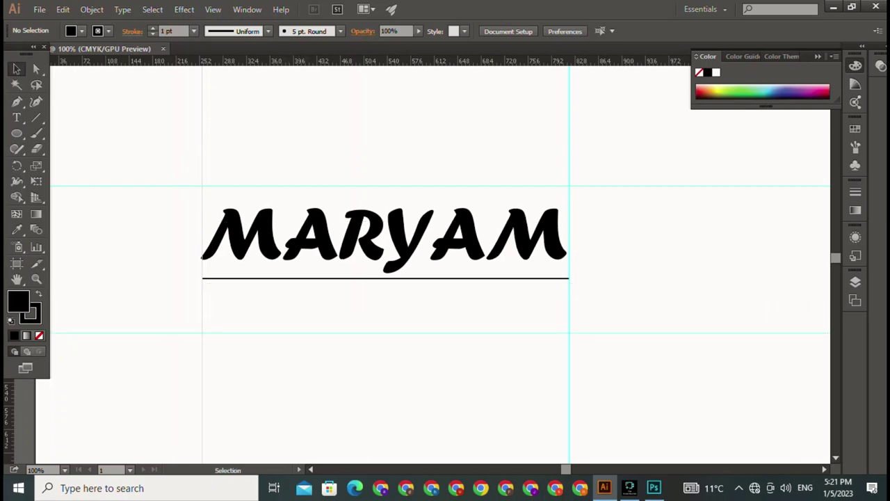
Step: Draw a three-anchor L-shaped bracket at MARYAM's top-left guide corner, with fill set to None
{"action": "left_click", "coordinate": [17, 101]}
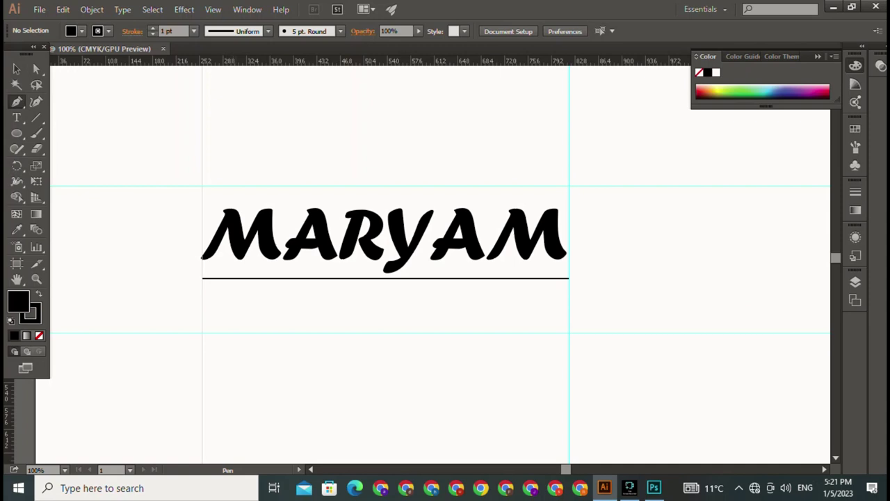
{"action": "left_click", "coordinate": [236, 187]}
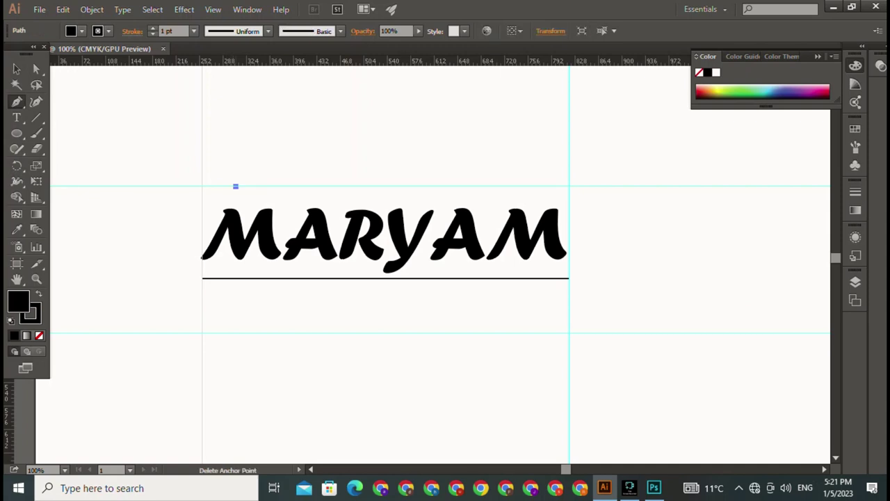
{"action": "left_click", "coordinate": [202, 186]}
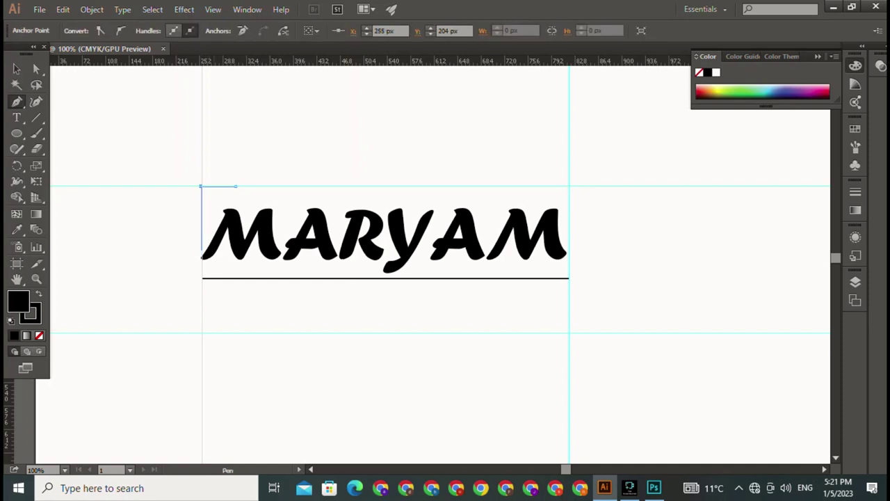
{"action": "left_click", "coordinate": [201, 250]}
{"action": "key", "text": "v"}
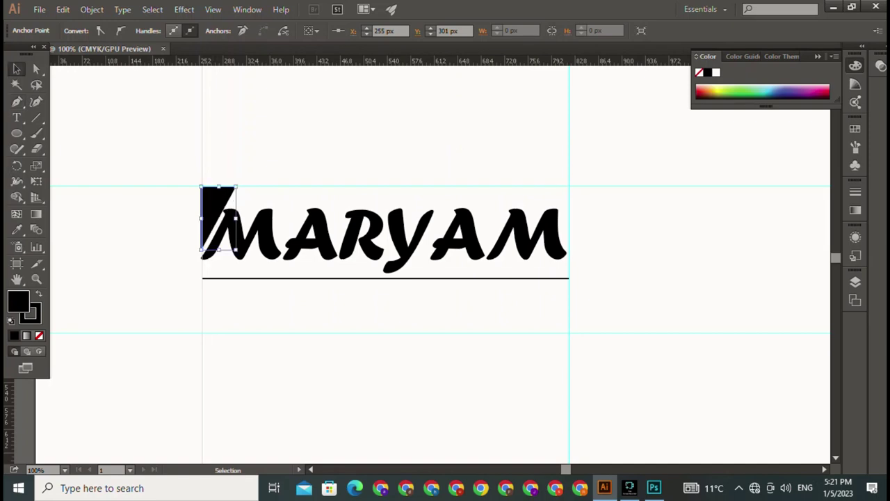
{"action": "left_click", "coordinate": [218, 201]}
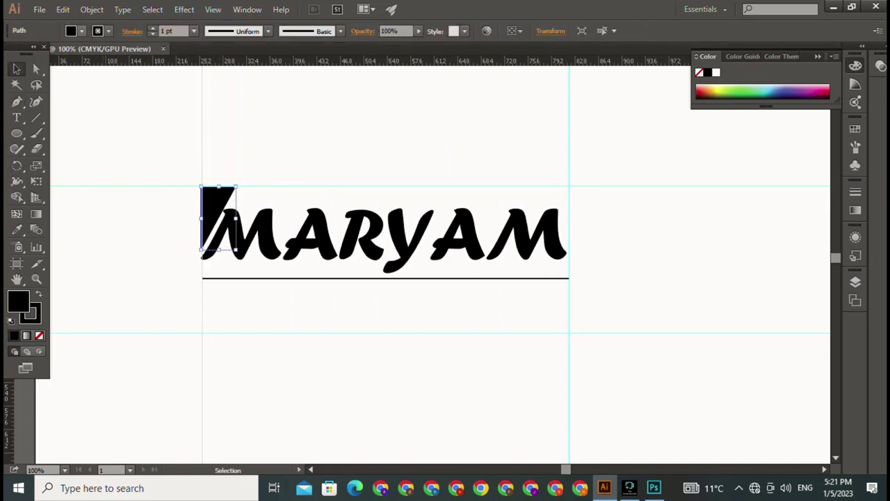
{"action": "left_click", "coordinate": [72, 31]}
{"action": "left_click", "coordinate": [11, 53]}
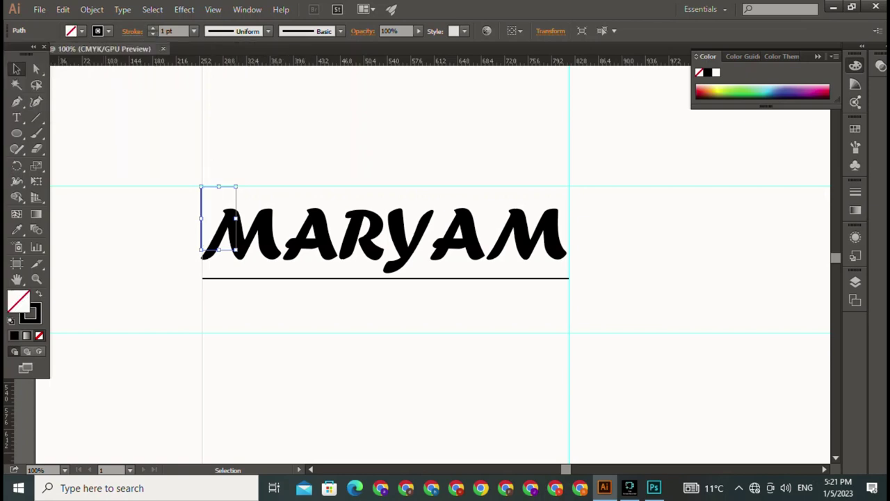
Step: Give the top-left bracket the lens-shaped Width Profile 1 and a 4 pt stroke
{"action": "left_click", "coordinate": [267, 31]}
{"action": "left_click", "coordinate": [226, 73]}
{"action": "left_click", "coordinate": [152, 27]}
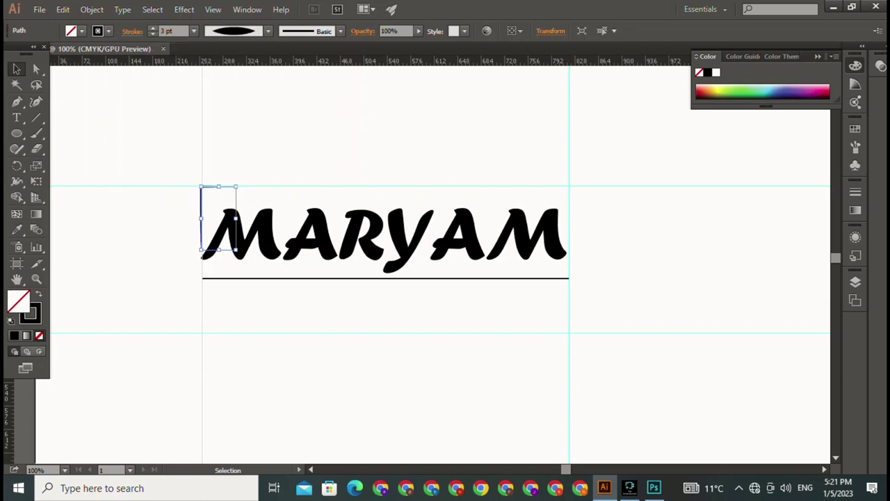
{"action": "left_click", "coordinate": [153, 28]}
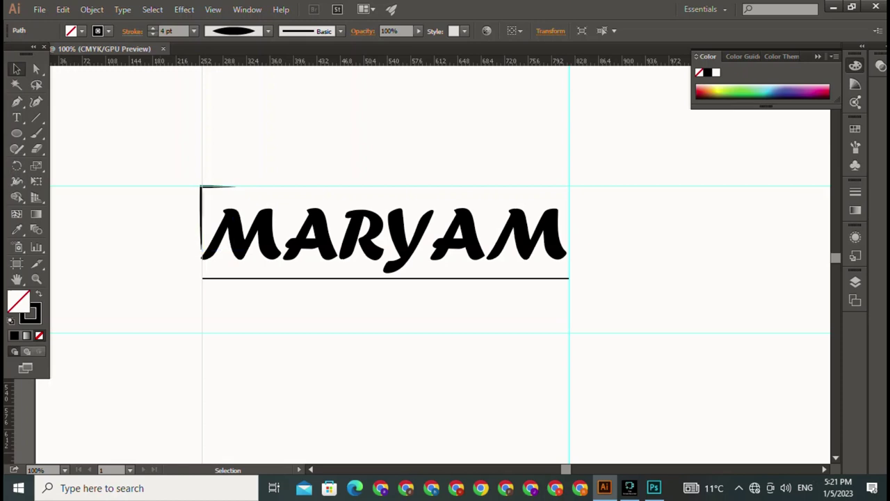
{"action": "key", "text": "ctrl+shift+a"}
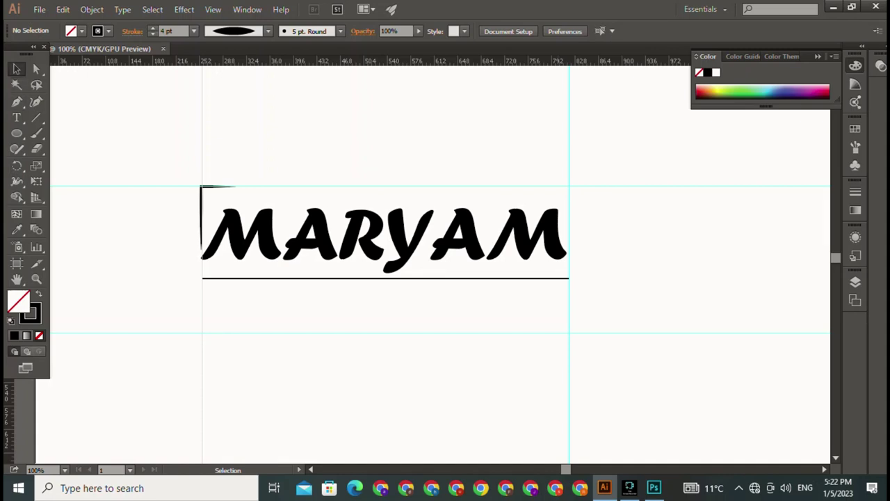
Step: Alt-drag a copy of the corner bracket to MARYAM's right end, snapped to the guides
{"action": "left_click", "coordinate": [217, 187]}
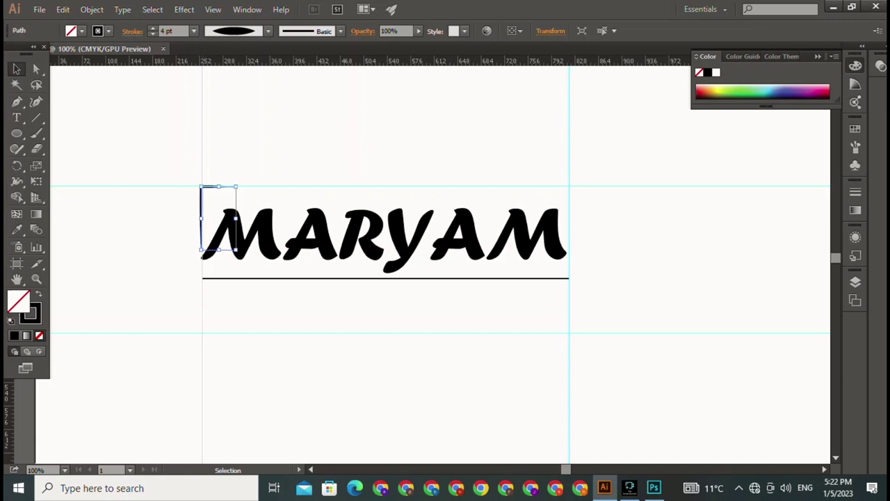
{"action": "left_click_drag", "start_coordinate": [201, 223], "coordinate": [557, 226]}
{"action": "left_click_drag", "start_coordinate": [557, 227], "coordinate": [540, 222]}
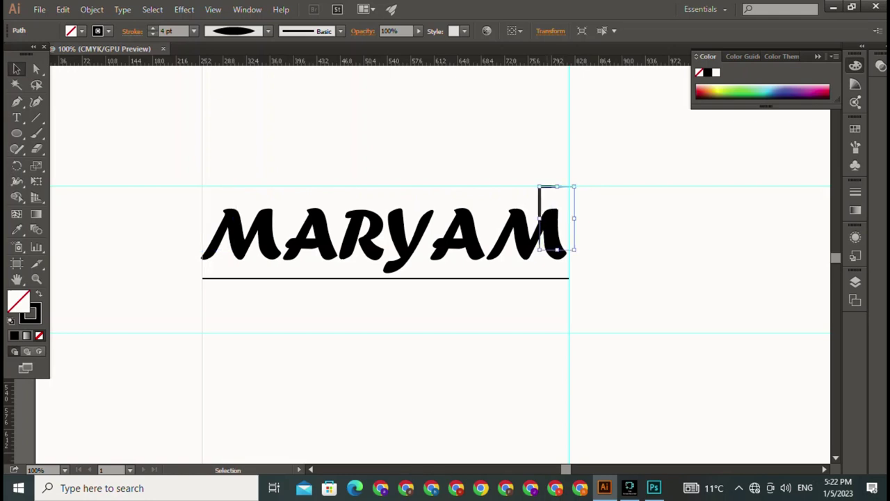
{"action": "right_click", "coordinate": [547, 189]}
{"action": "key", "text": "Escape"}
{"action": "key", "text": "ctrl+shift+a"}
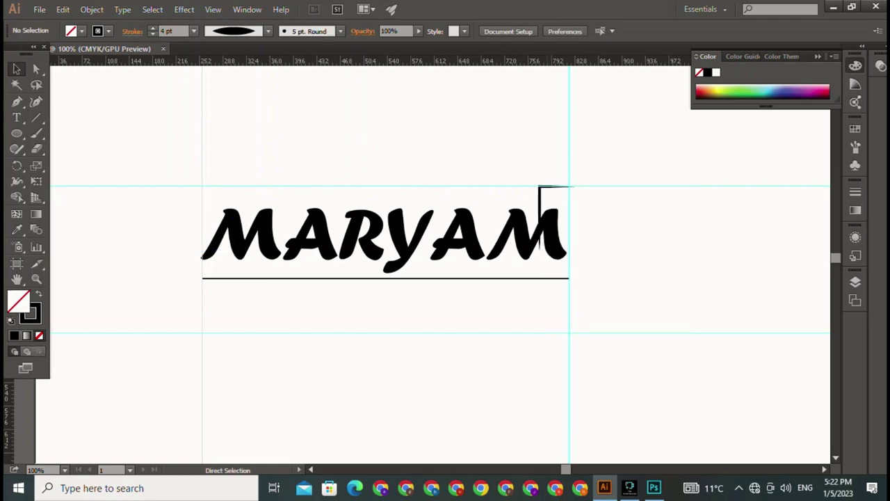
{"action": "key", "text": "ctrl+z"}
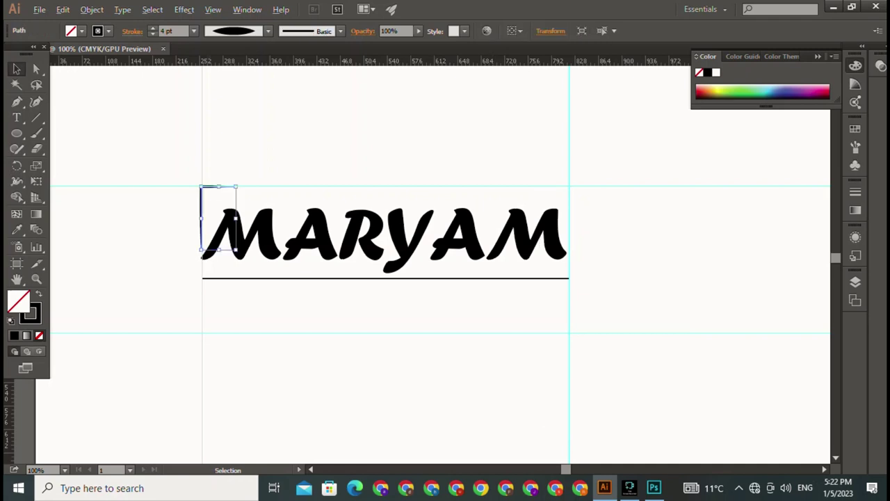
{"action": "mouse_move", "coordinate": [201, 222]}
{"action": "left_mouse_down"}
{"action": "mouse_move", "coordinate": [206, 273]}
{"action": "mouse_move", "coordinate": [536, 220]}
{"action": "left_mouse_up"}
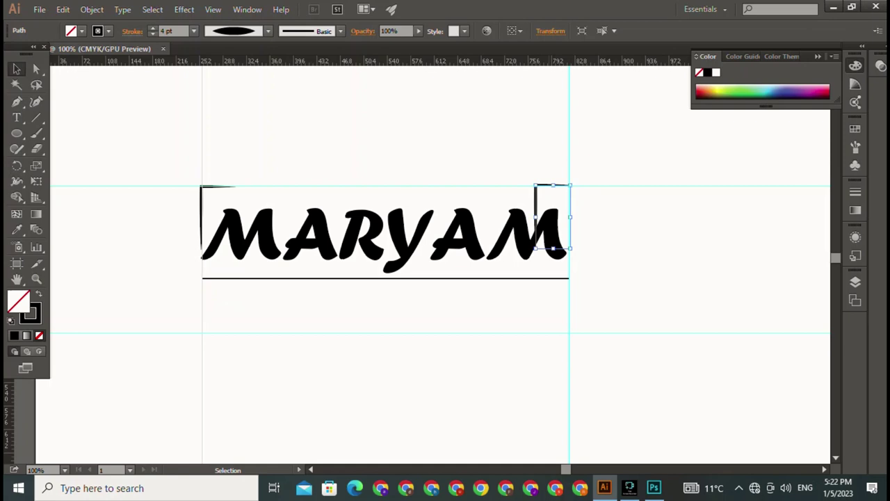
Step: Rotate the copied bracket by 61° in the Rotate dialog with Preview on
{"action": "right_click", "coordinate": [549, 187]}
{"action": "mouse_move", "coordinate": [588, 357]}
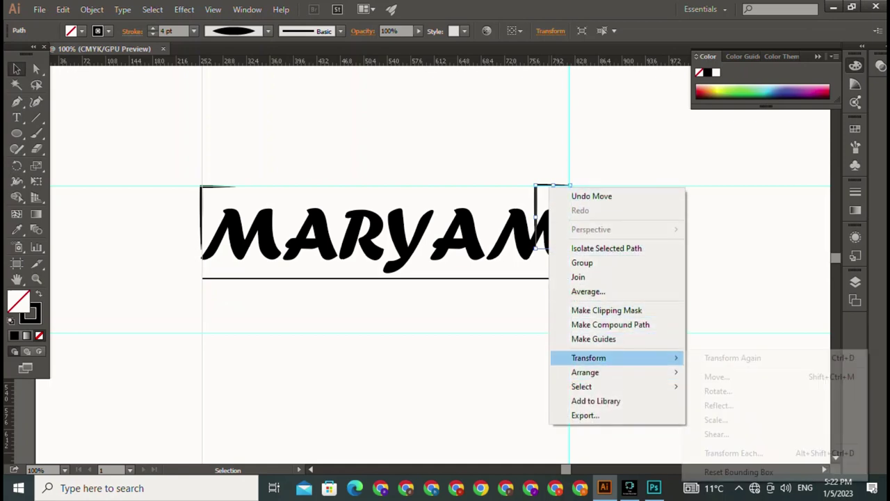
{"action": "left_click", "coordinate": [718, 391]}
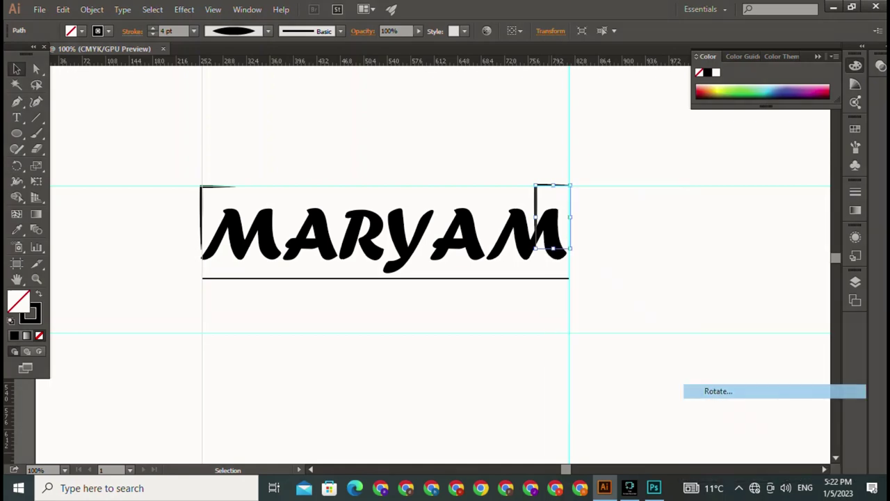
{"action": "left_click", "coordinate": [618, 237]}
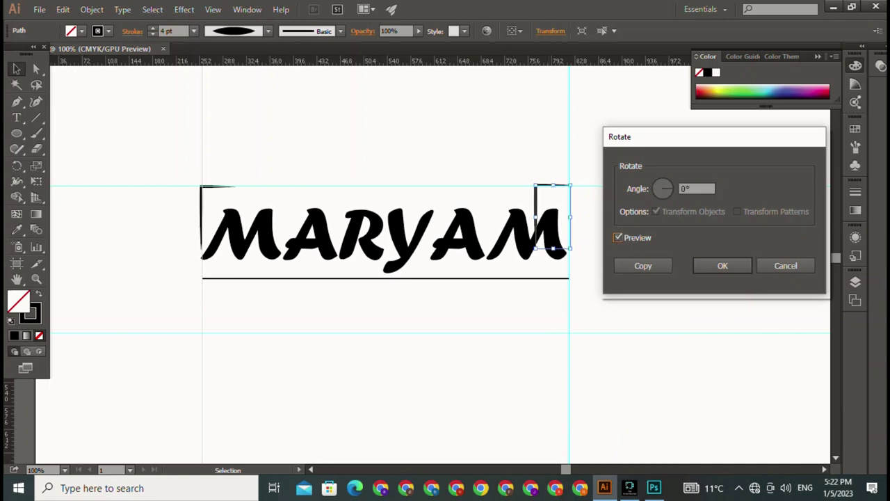
{"action": "type", "text": "196"}
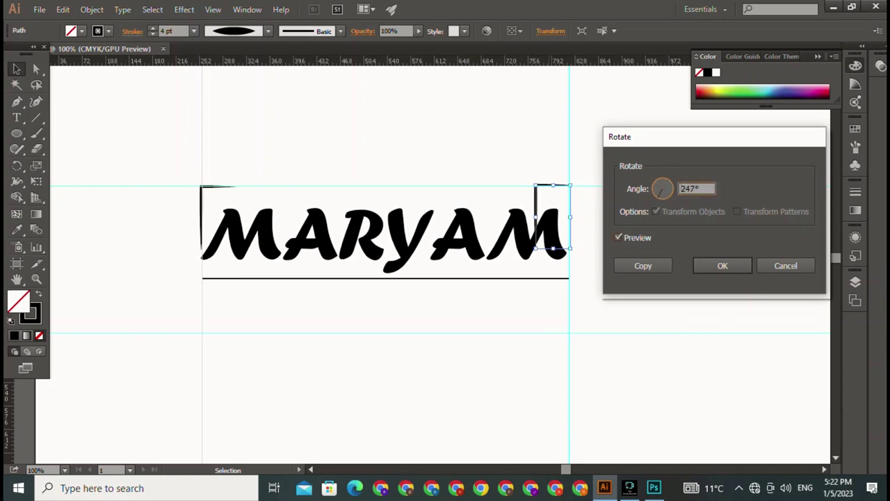
{"action": "key", "text": "Tab"}
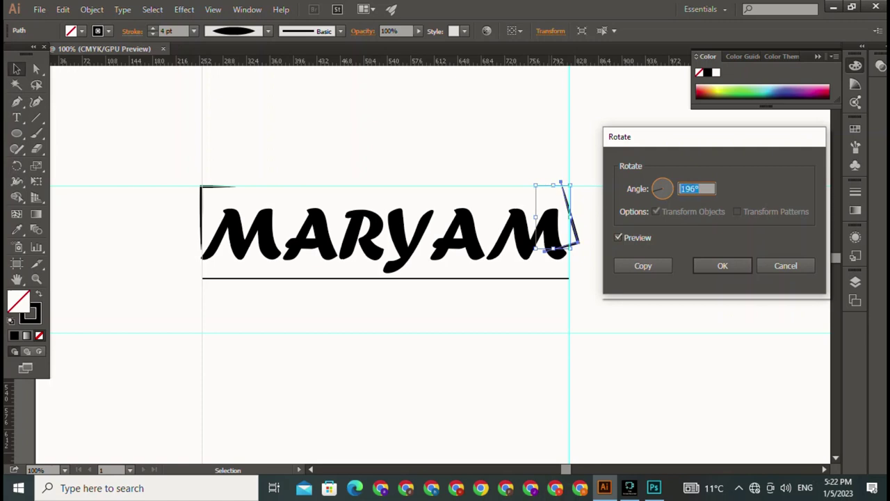
{"action": "type", "text": "163"}
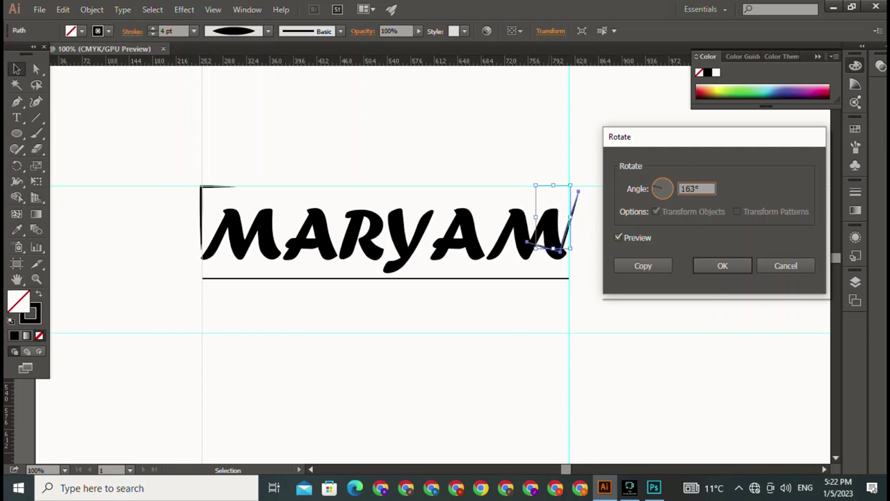
{"action": "key", "text": "Up"}
{"action": "key", "text": "Up"}
{"action": "key", "text": "Up"}
{"action": "key", "text": "Up"}
{"action": "key", "text": "Up"}
{"action": "key", "text": "Up"}
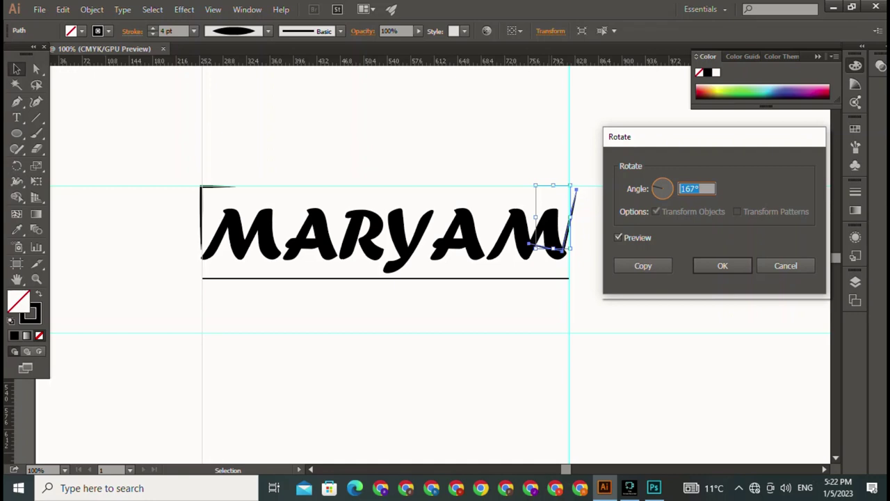
{"action": "key", "text": "Up"}
{"action": "key", "text": "Up"}
{"action": "key", "text": "Up"}
{"action": "key", "text": "Up"}
{"action": "key", "text": "Up"}
{"action": "key", "text": "Up"}
{"action": "key", "text": "Up"}
{"action": "key", "text": "Up"}
{"action": "key", "text": "Up"}
{"action": "key", "text": "Up"}
{"action": "key", "text": "Up"}
{"action": "key", "text": "Up"}
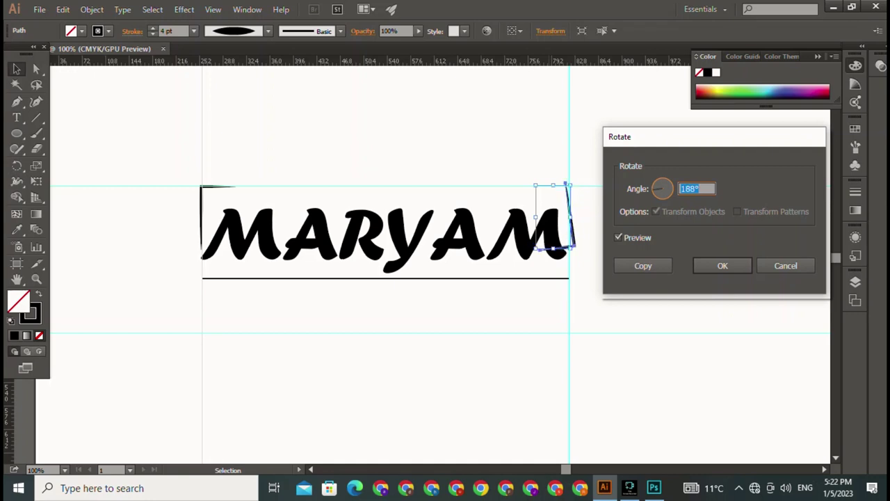
{"action": "key", "text": "Up"}
{"action": "key", "text": "Up"}
{"action": "key", "text": "Up"}
{"action": "key", "text": "Up"}
{"action": "key", "text": "Up"}
{"action": "key", "text": "Up"}
{"action": "key", "text": "Up"}
{"action": "key", "text": "Up"}
{"action": "key", "text": "Up"}
{"action": "key", "text": "Up"}
{"action": "key", "text": "Up"}
{"action": "key", "text": "Up"}
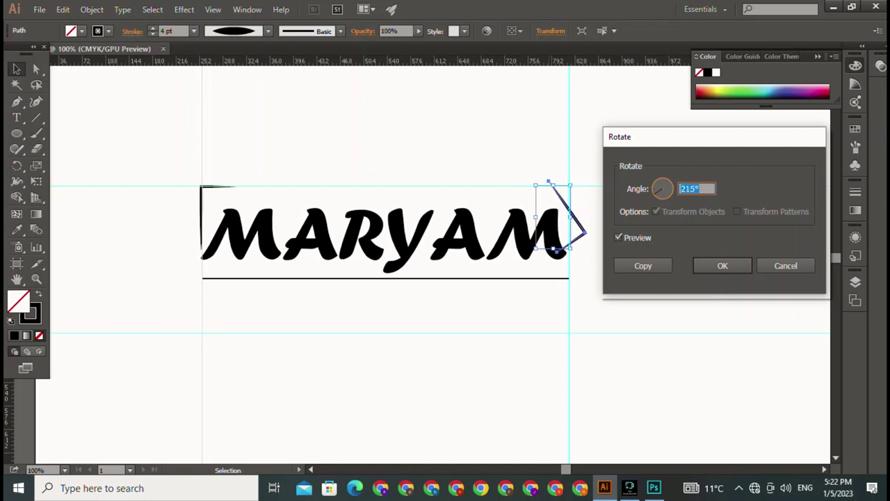
{"action": "key", "text": "Up"}
{"action": "key", "text": "Up"}
{"action": "key", "text": "Up"}
{"action": "key", "text": "Up"}
{"action": "key", "text": "Up"}
{"action": "key", "text": "Up"}
{"action": "key", "text": "Up"}
{"action": "key", "text": "Up"}
{"action": "key", "text": "Up"}
{"action": "key", "text": "Up"}
{"action": "key", "text": "Up"}
{"action": "key", "text": "Up"}
{"action": "key", "text": "Up"}
{"action": "key", "text": "Up"}
{"action": "key", "text": "Up"}
{"action": "key", "text": "Up"}
{"action": "key", "text": "Up"}
{"action": "key", "text": "Up"}
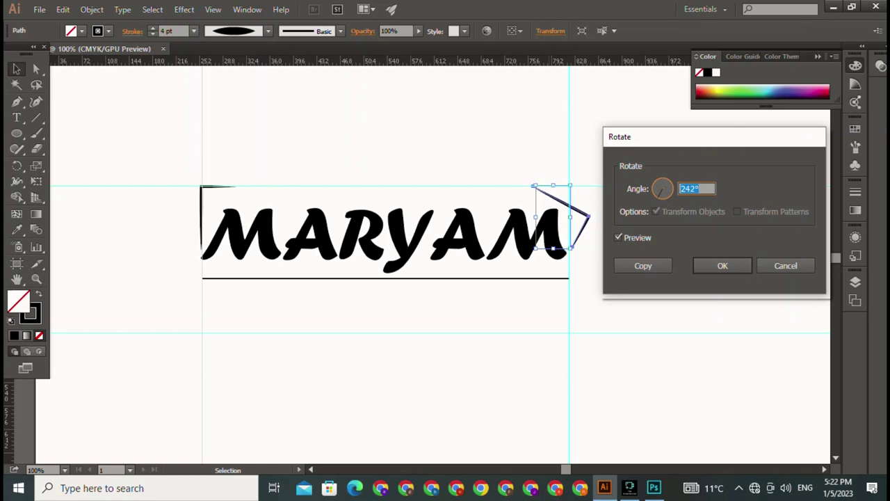
{"action": "type", "text": "347"}
{"action": "type", "text": "12"}
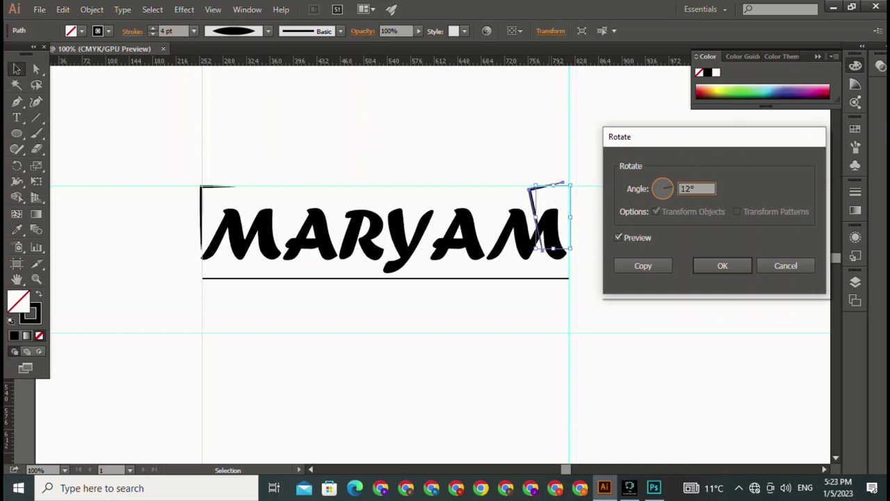
{"action": "type", "text": "3"}
{"action": "type", "text": "30"}
{"action": "type", "text": "284"}
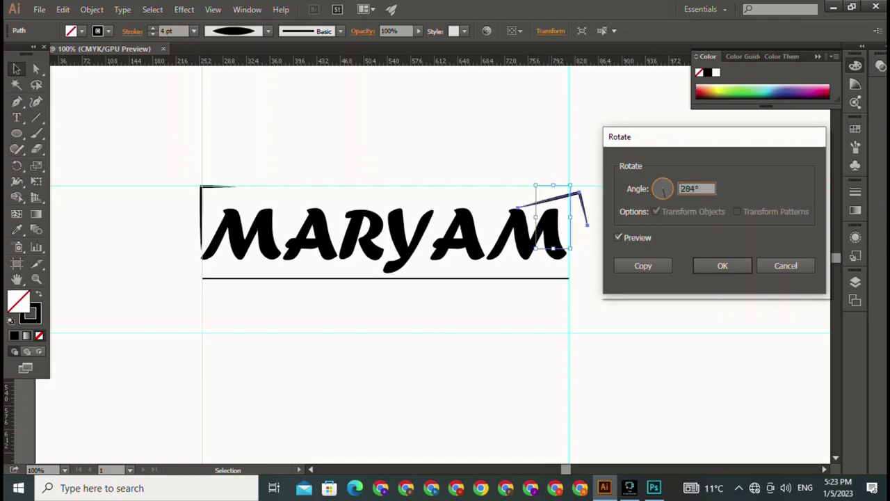
{"action": "type", "text": "151"}
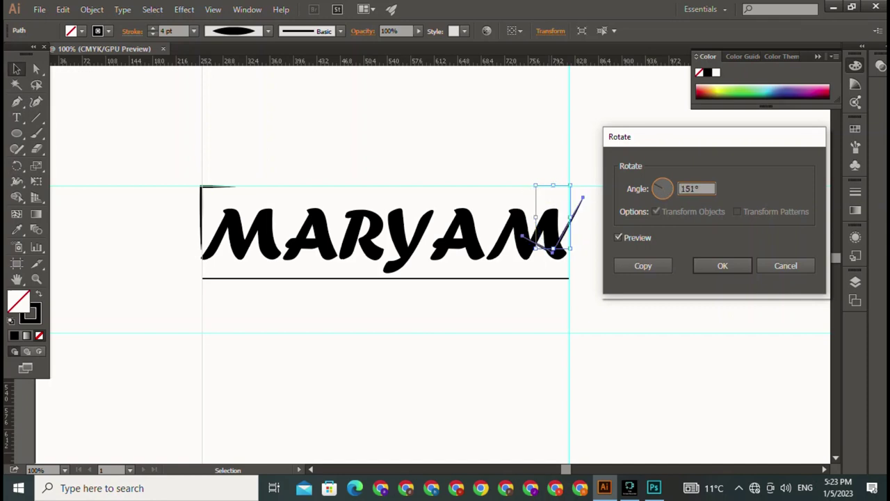
{"action": "type", "text": "61"}
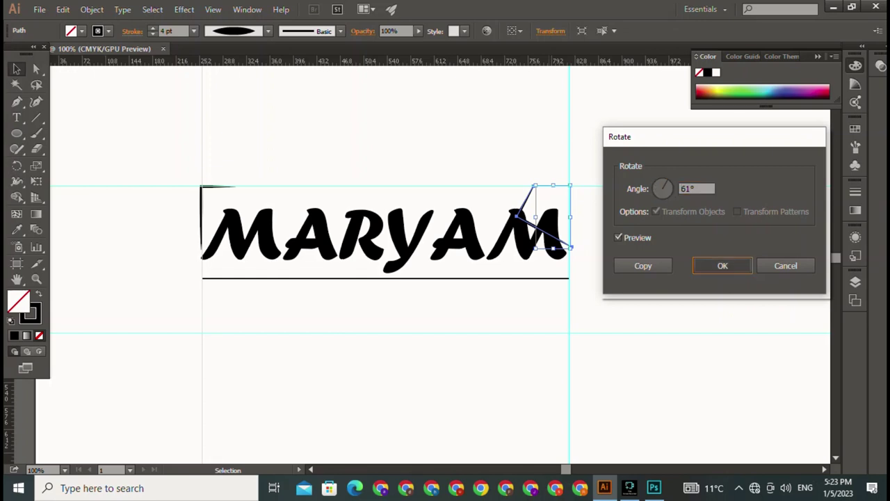
{"action": "key", "text": "Return"}
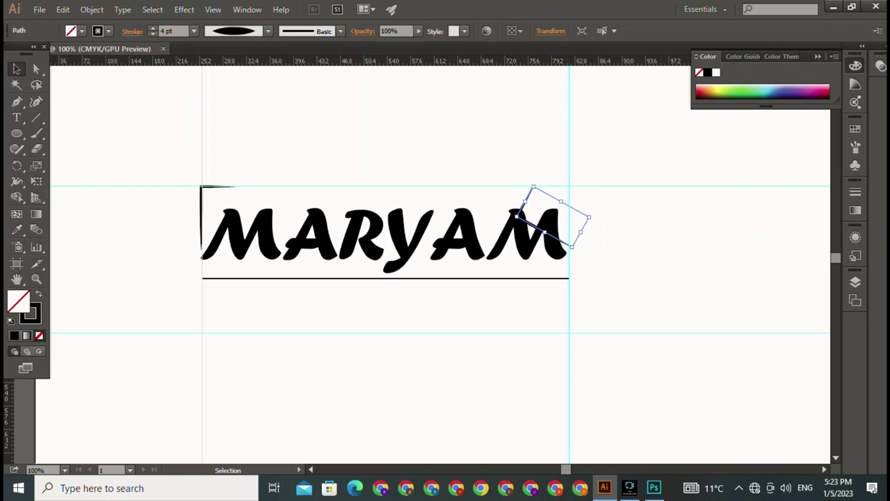
Step: Move the rotated bracket copy aside and delete it
{"action": "mouse_move", "coordinate": [553, 224]}
{"action": "left_mouse_down"}
{"action": "mouse_move", "coordinate": [649, 182]}
{"action": "mouse_move", "coordinate": [657, 318]}
{"action": "left_mouse_up"}
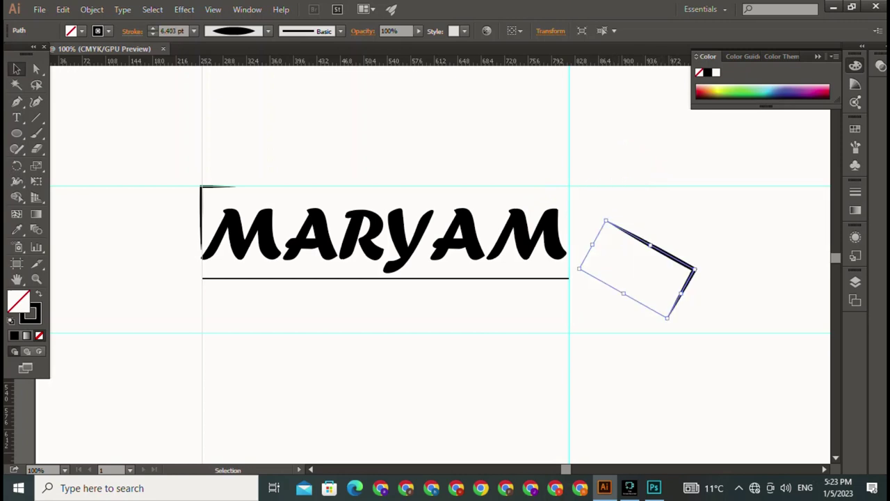
{"action": "key", "text": "Delete"}
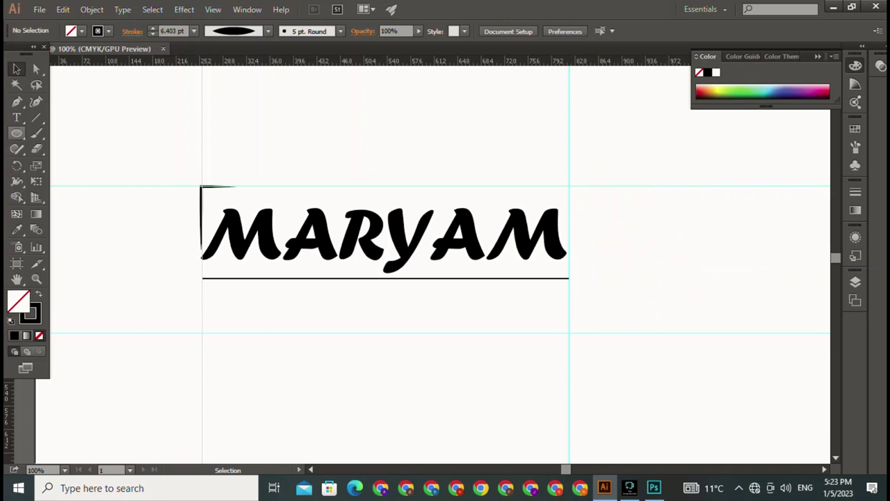
{"action": "left_click", "coordinate": [17, 101]}
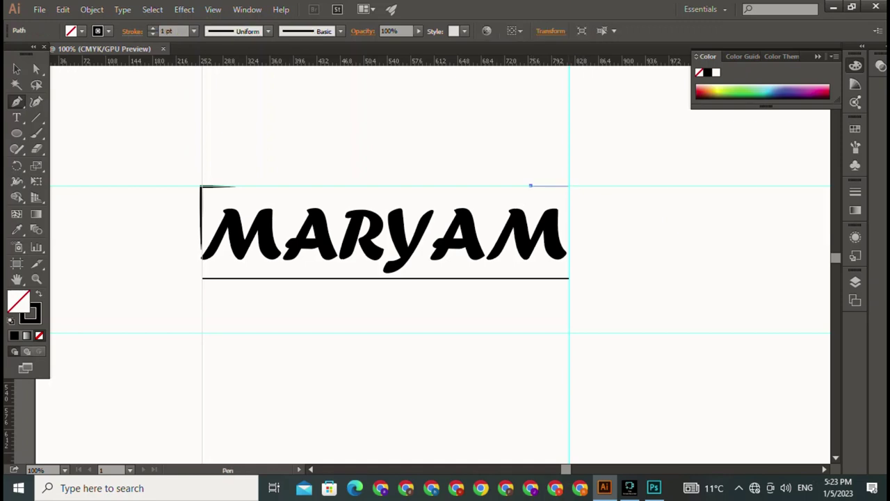
Step: Draw the top-right corner bracket and give it a 4 pt stroke with Width Profile 1
{"action": "left_click", "coordinate": [569, 186], "text": "shift"}
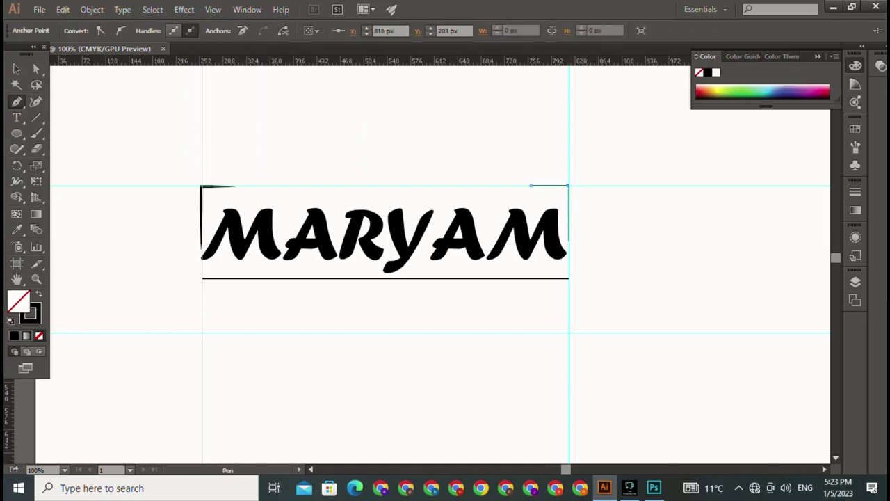
{"action": "key", "text": "v"}
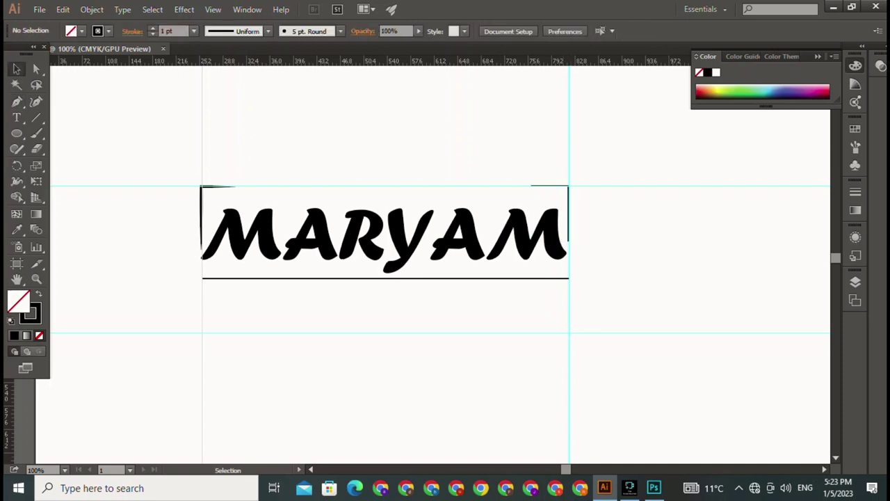
{"action": "left_click", "coordinate": [568, 215]}
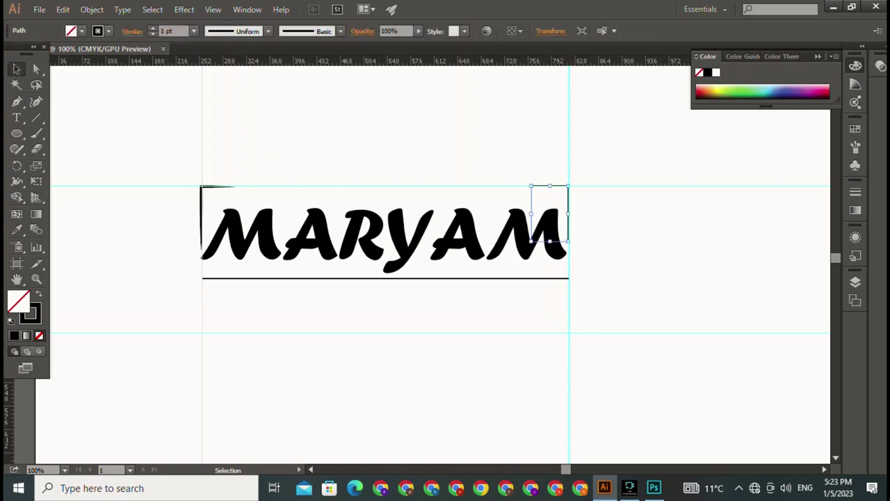
{"action": "left_click", "coordinate": [152, 27]}
{"action": "left_click", "coordinate": [268, 31]}
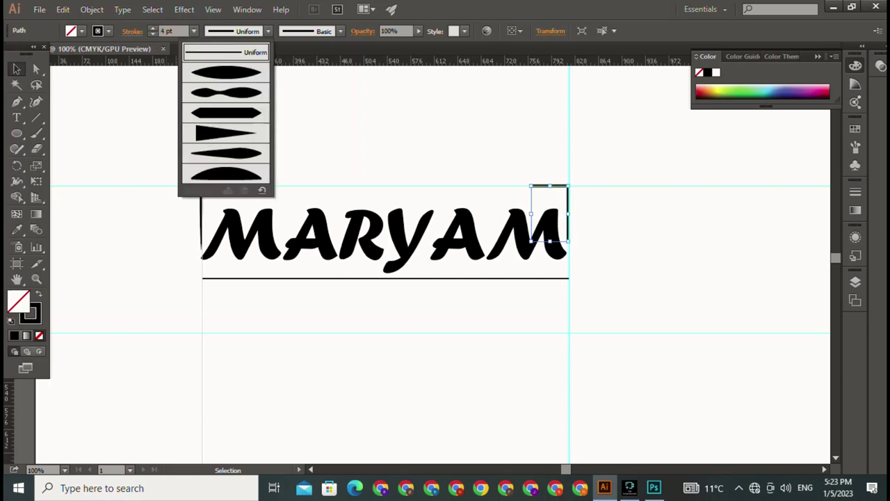
{"action": "left_click", "coordinate": [226, 72]}
{"action": "key", "text": "ctrl+shift+a"}
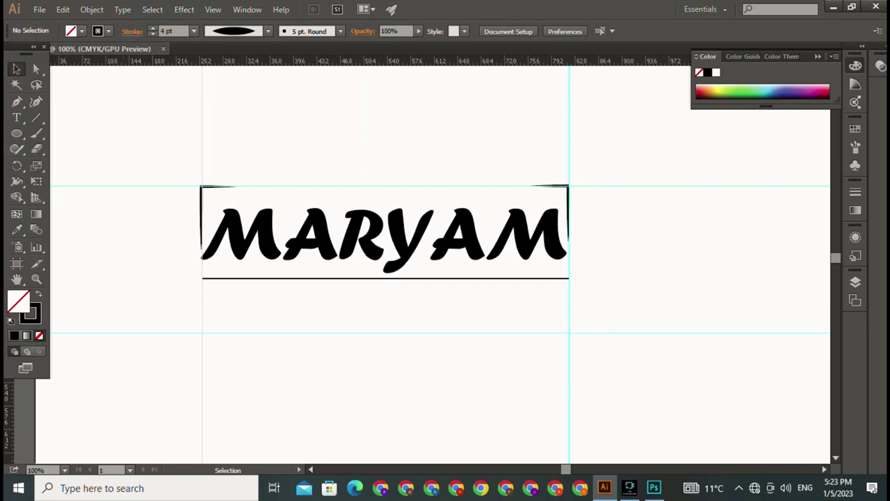
Step: Draw a short straight line along the top guide above MARYAM
{"action": "key", "text": "p"}
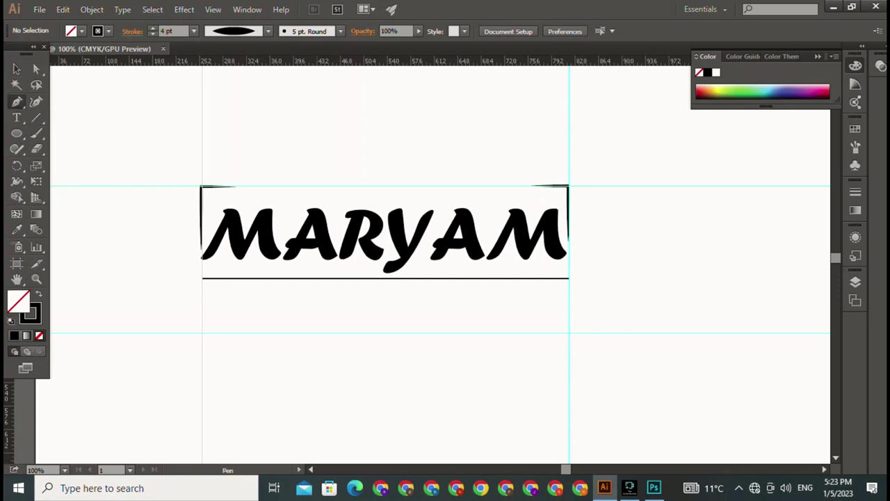
{"action": "left_click", "coordinate": [316, 185]}
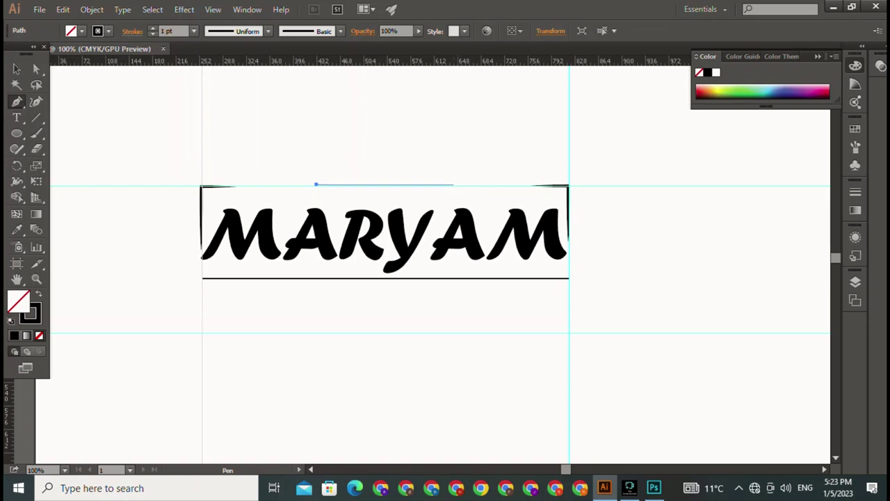
{"action": "left_click", "coordinate": [453, 184]}
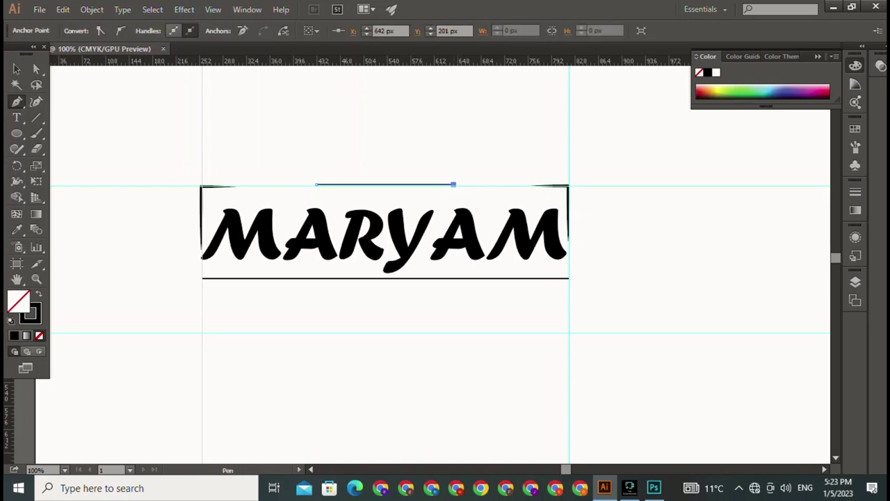
Step: Give the top line above MARYAM a 3 pt stroke with a tapered, bulging width profile
{"action": "key", "text": "b"}
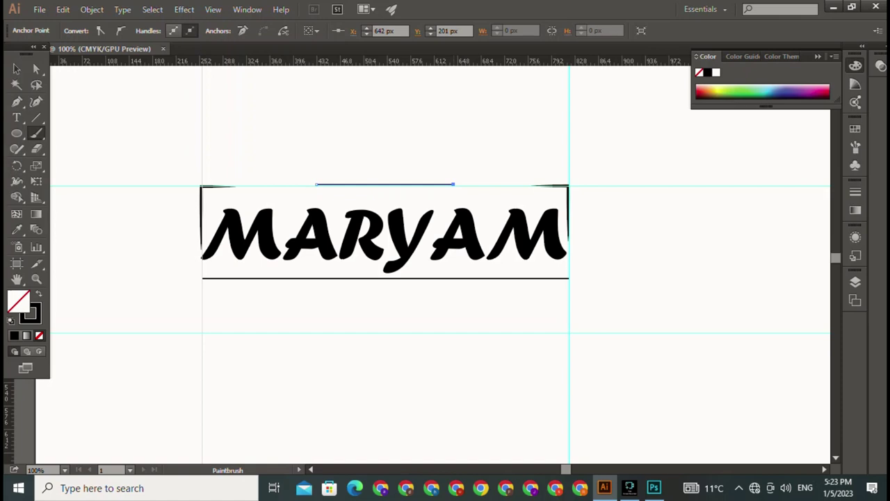
{"action": "key", "text": "v"}
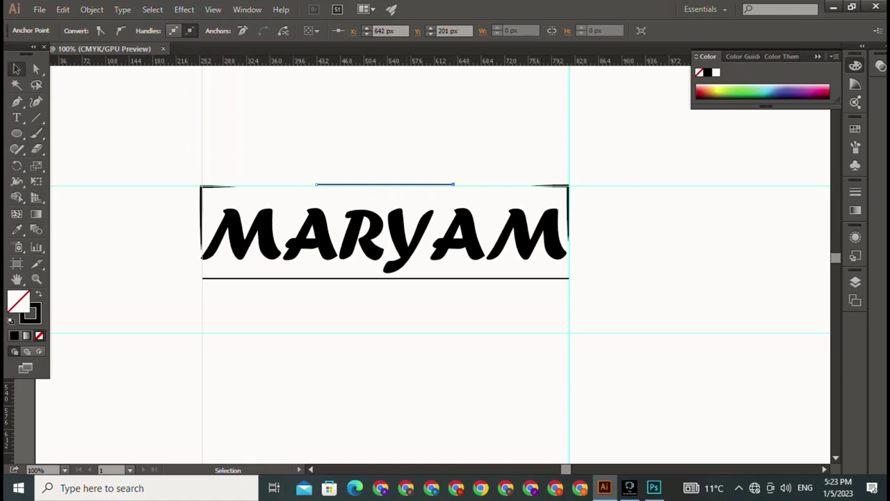
{"action": "key", "text": "ctrl+shift+a"}
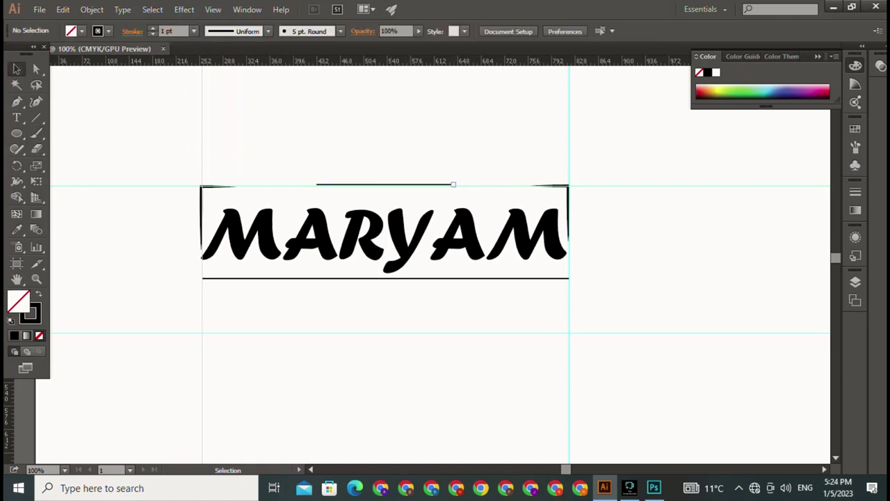
{"action": "left_click", "coordinate": [453, 185]}
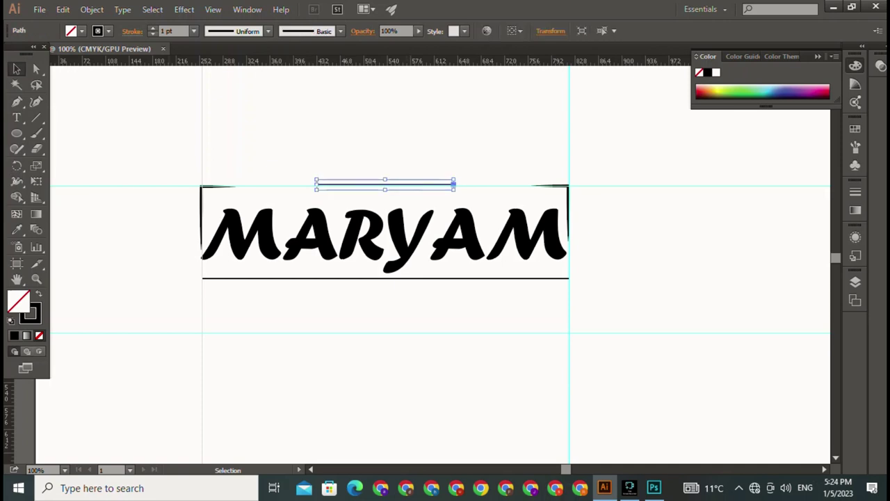
{"action": "left_click", "coordinate": [153, 28]}
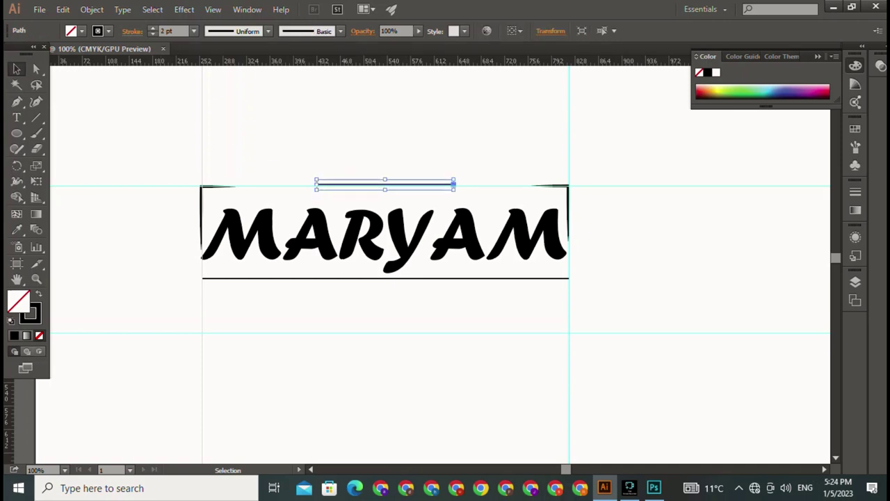
{"action": "left_click", "coordinate": [152, 28]}
{"action": "left_click", "coordinate": [268, 31]}
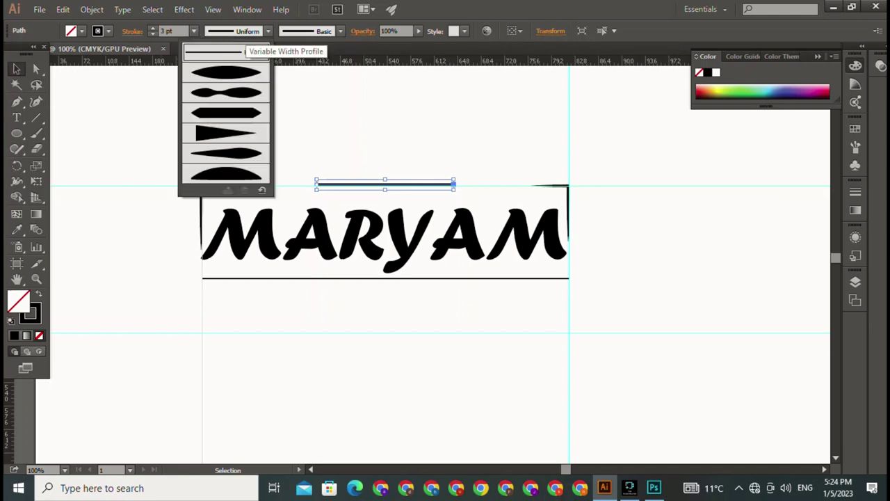
{"action": "left_click", "coordinate": [236, 77]}
{"action": "key", "text": "ctrl+shift+a"}
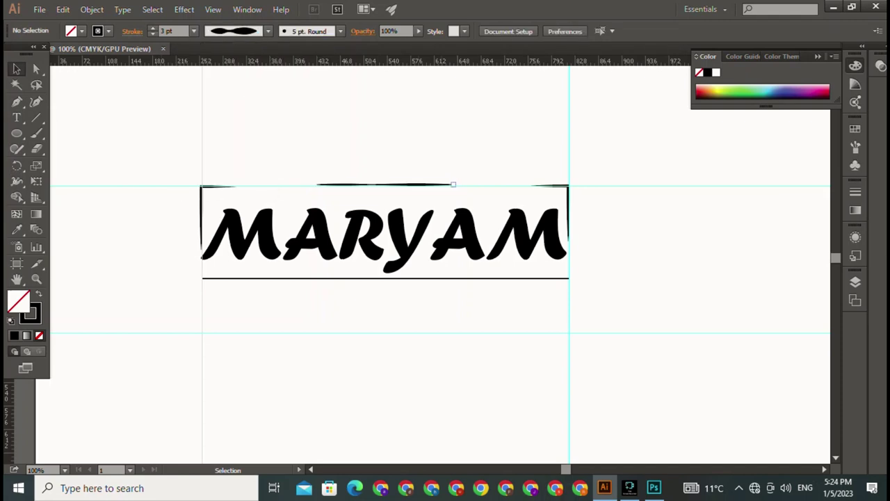
Step: Try moving the tapered line higher, undo it, and check the underline beneath MARYAM
{"action": "left_click_drag", "start_coordinate": [453, 185], "coordinate": [477, 159]}
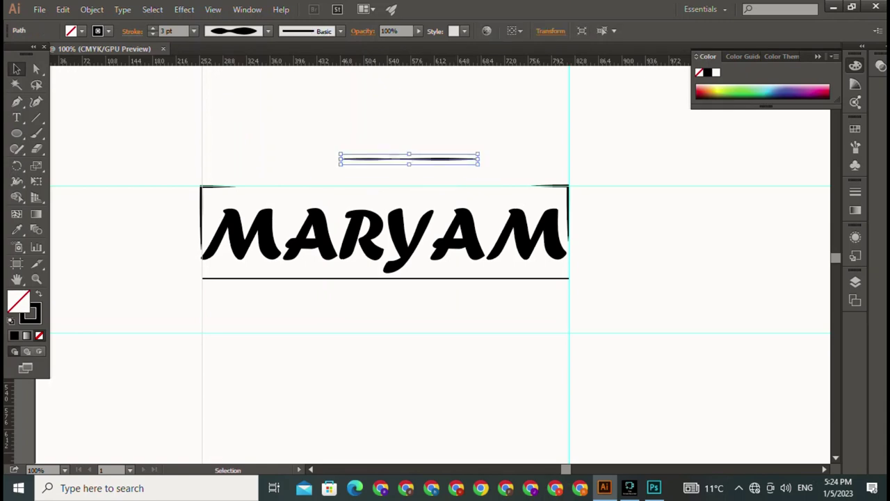
{"action": "key", "text": "ctrl+z"}
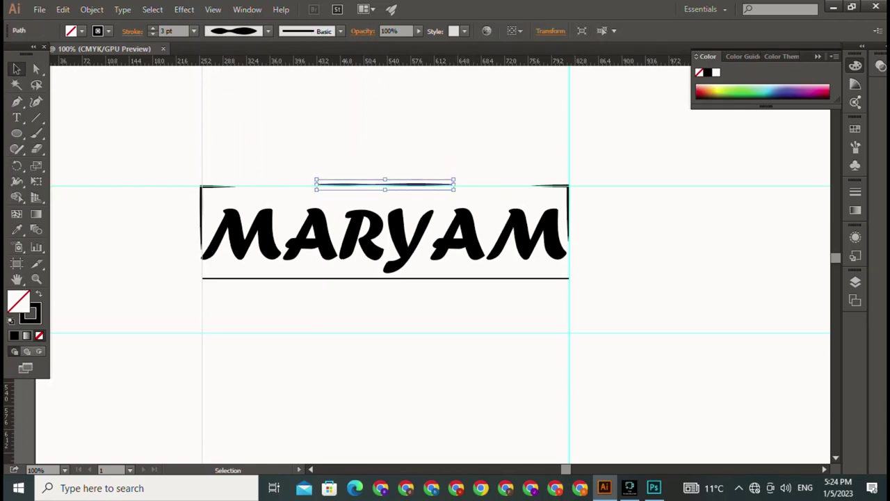
{"action": "key", "text": "ctrl+shift+a"}
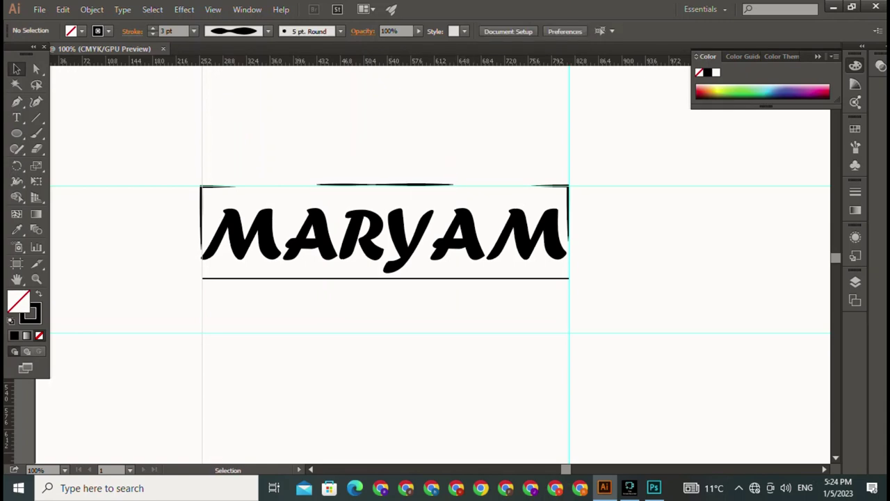
{"action": "left_click", "coordinate": [385, 279]}
{"action": "key", "text": "ctrl+shift+a"}
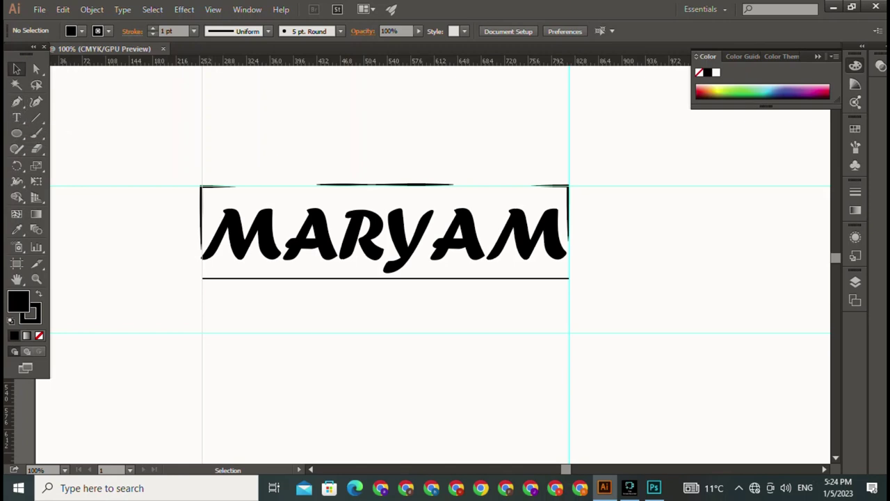
Step: Copy the top-left corner bracket below MARYAM and reflect it across a 0° axis
{"action": "left_click", "coordinate": [202, 215]}
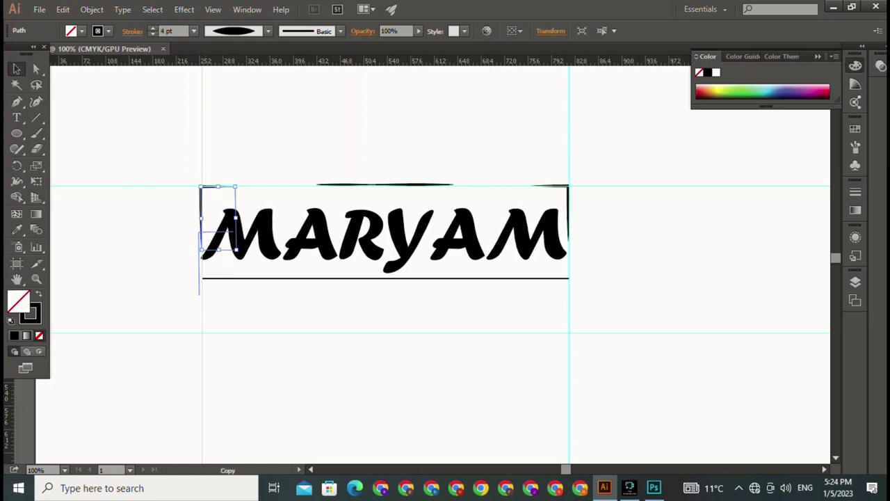
{"action": "left_click_drag", "start_coordinate": [202, 222], "coordinate": [207, 341]}
{"action": "right_click", "coordinate": [212, 309]}
{"action": "mouse_move", "coordinate": [252, 240]}
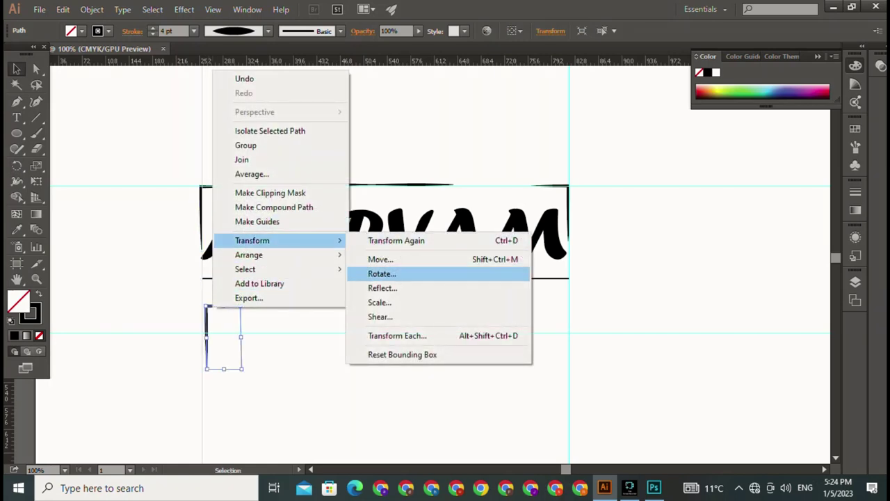
{"action": "left_click", "coordinate": [383, 288]}
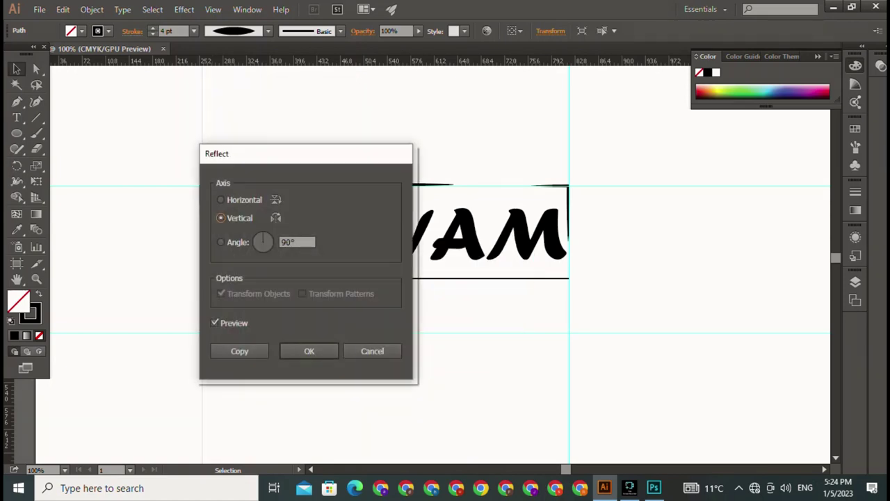
{"action": "mouse_move", "coordinate": [298, 160]}
{"action": "left_mouse_down"}
{"action": "mouse_move", "coordinate": [623, 241]}
{"action": "mouse_move", "coordinate": [763, 205]}
{"action": "mouse_move", "coordinate": [757, 194]}
{"action": "left_mouse_up"}
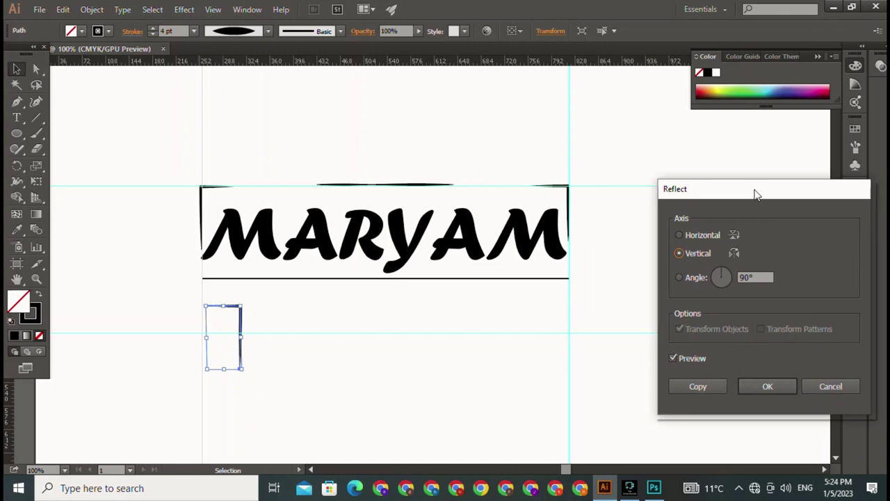
{"action": "type", "text": "0"}
{"action": "key", "text": "Tab"}
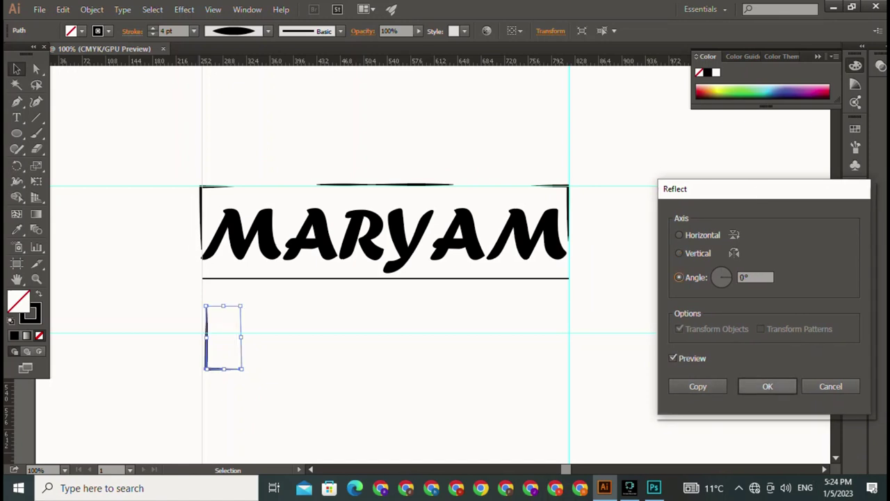
{"action": "left_click", "coordinate": [767, 386]}
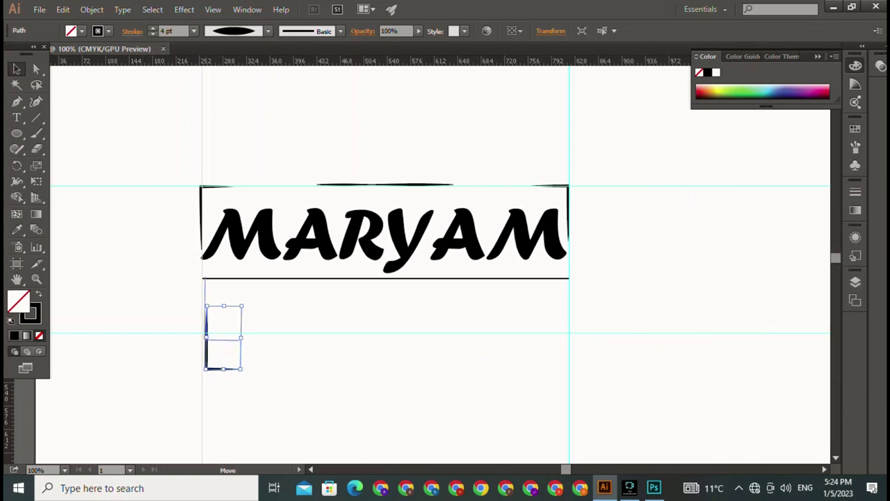
Step: Snap the flipped bracket onto the lower guide at the bottom-left corner
{"action": "left_click_drag", "start_coordinate": [206, 331], "coordinate": [241, 335]}
{"action": "left_click_drag", "start_coordinate": [206, 369], "coordinate": [203, 336]}
{"action": "key", "text": "ctrl+shift+a"}
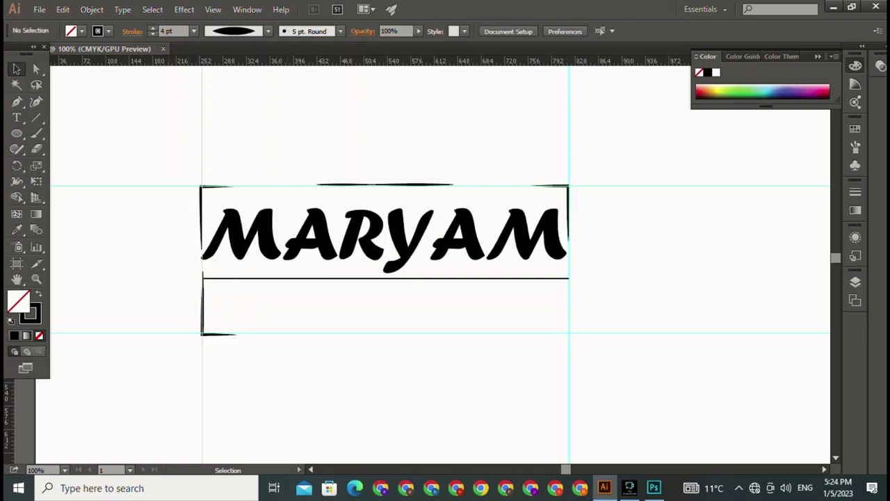
Step: Shorten the lower-left corner bracket from its top end
{"action": "left_click", "coordinate": [202, 310]}
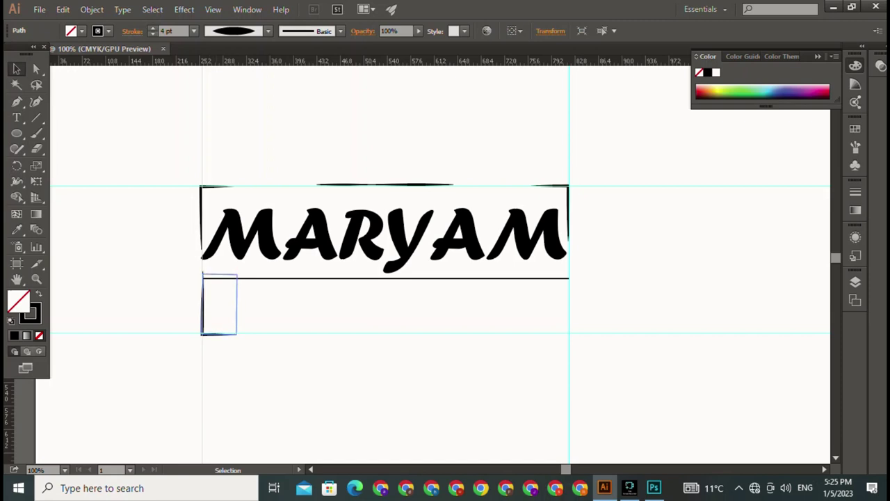
{"action": "left_click_drag", "start_coordinate": [220, 272], "coordinate": [220, 282]}
{"action": "key", "text": "ctrl+shift+a"}
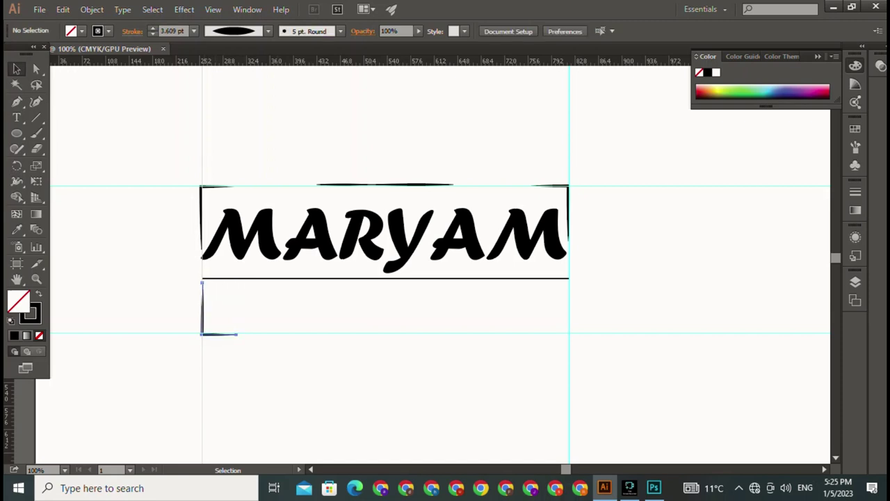
{"action": "left_click", "coordinate": [203, 306]}
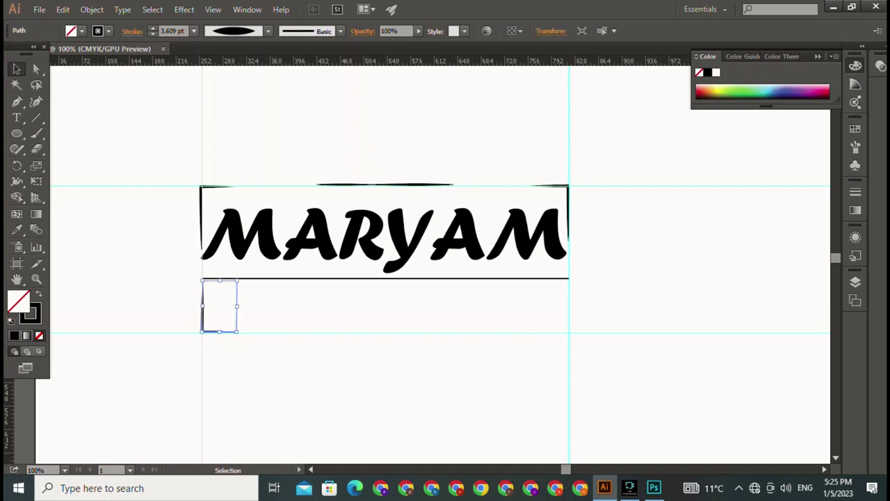
{"action": "key", "text": "ctrl+shift+a"}
Step: Duplicate the lower-left bracket to the right and mirror the copy left-to-right
{"action": "left_click", "coordinate": [202, 306]}
{"action": "left_click_drag", "start_coordinate": [203, 306], "coordinate": [343, 306]}
{"action": "right_click", "coordinate": [345, 318]}
{"action": "mouse_move", "coordinate": [384, 251]}
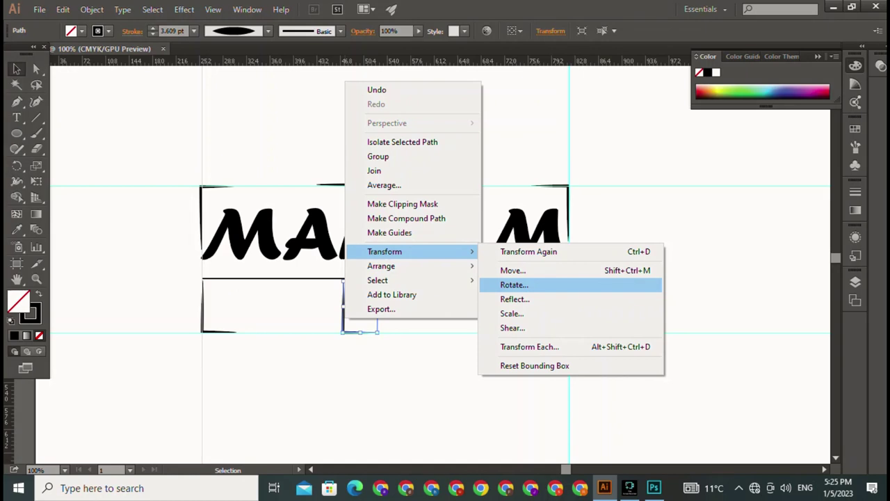
{"action": "left_click", "coordinate": [515, 299]}
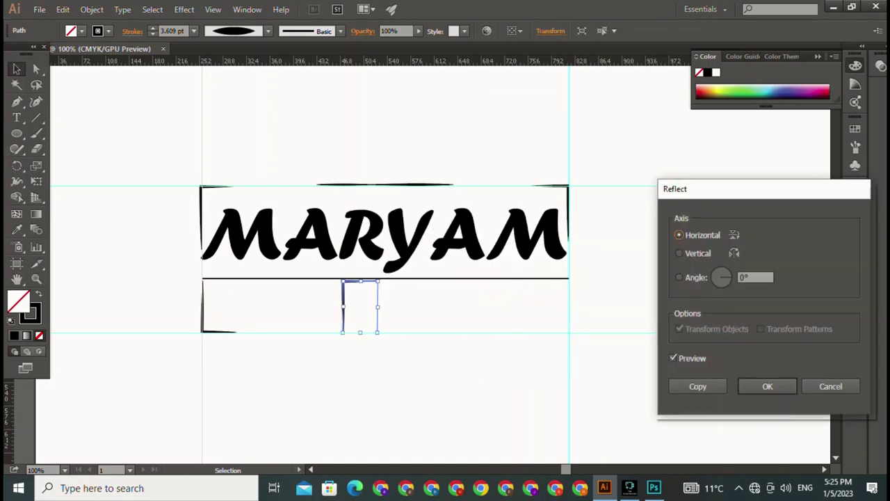
{"action": "left_click", "coordinate": [679, 277]}
{"action": "left_click", "coordinate": [679, 253]}
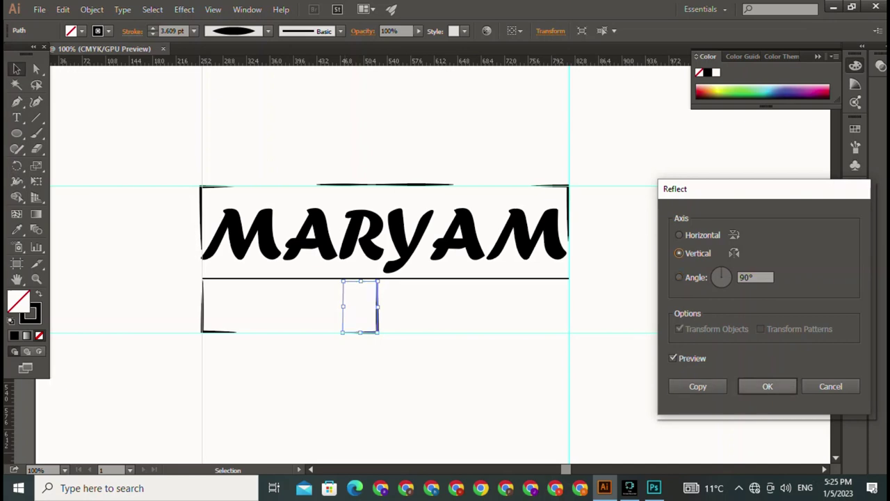
{"action": "left_click", "coordinate": [767, 386]}
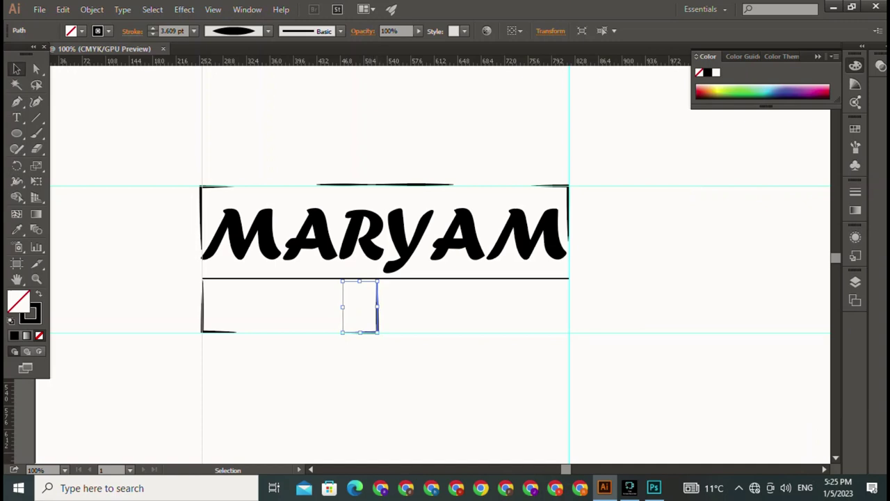
Step: Position the mirrored bracket precisely in the lower-right corner against the right guide
{"action": "mouse_move", "coordinate": [359, 306]}
{"action": "left_mouse_down"}
{"action": "mouse_move", "coordinate": [558, 332]}
{"action": "mouse_move", "coordinate": [558, 311]}
{"action": "left_mouse_up"}
{"action": "key", "text": "ctrl+shift+a"}
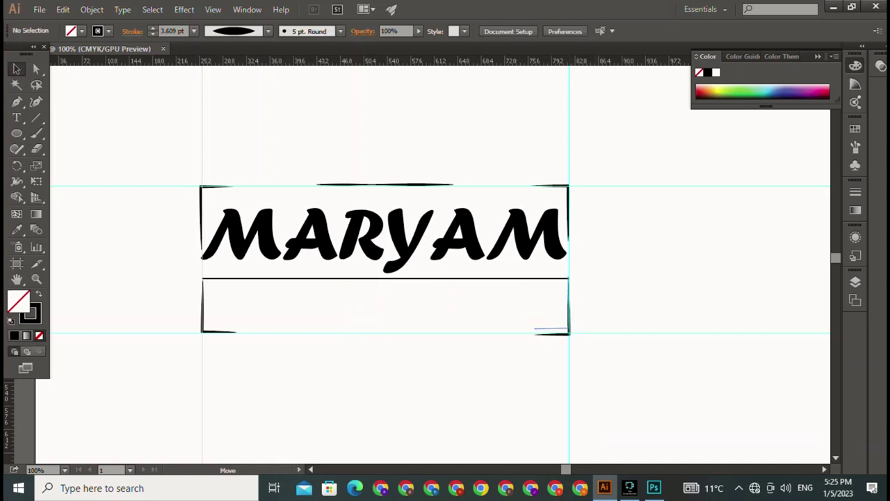
{"action": "left_click_drag", "start_coordinate": [551, 334], "coordinate": [552, 333]}
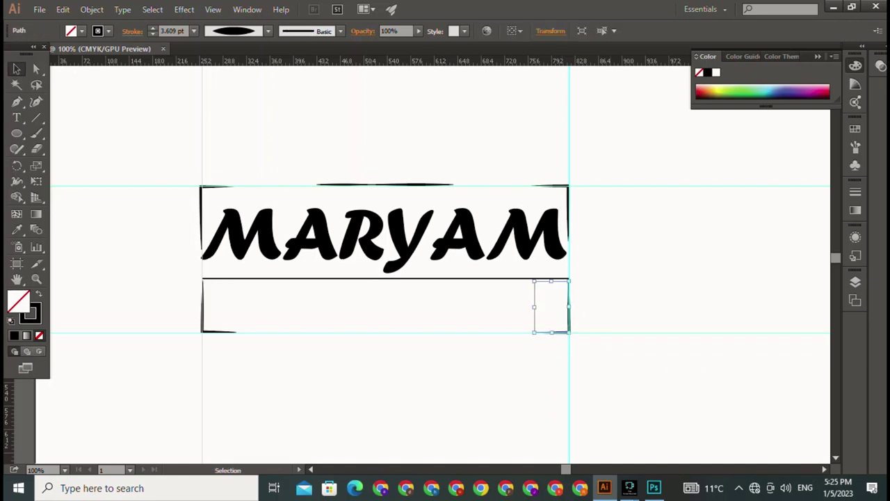
{"action": "left_click_drag", "start_coordinate": [553, 333], "coordinate": [552, 331]}
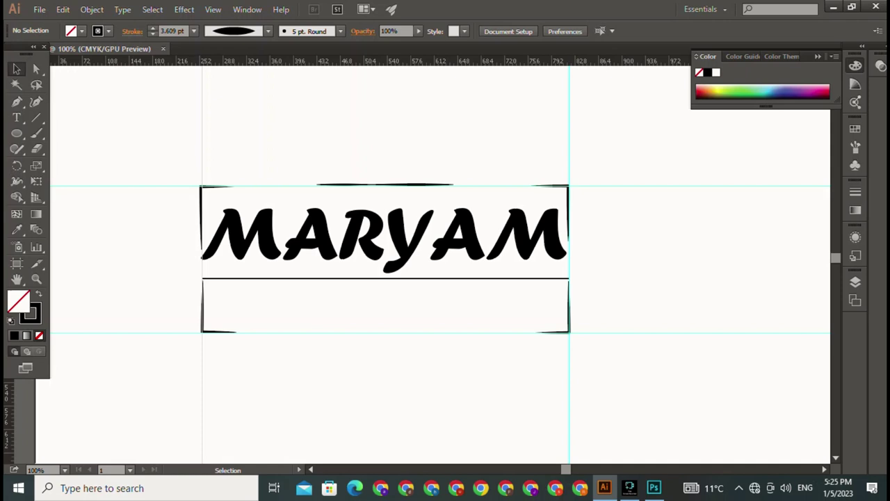
Step: Add the word JOJO, scale it up proportionally, and centre it below MARYAM's underline
{"action": "left_click", "coordinate": [17, 117]}
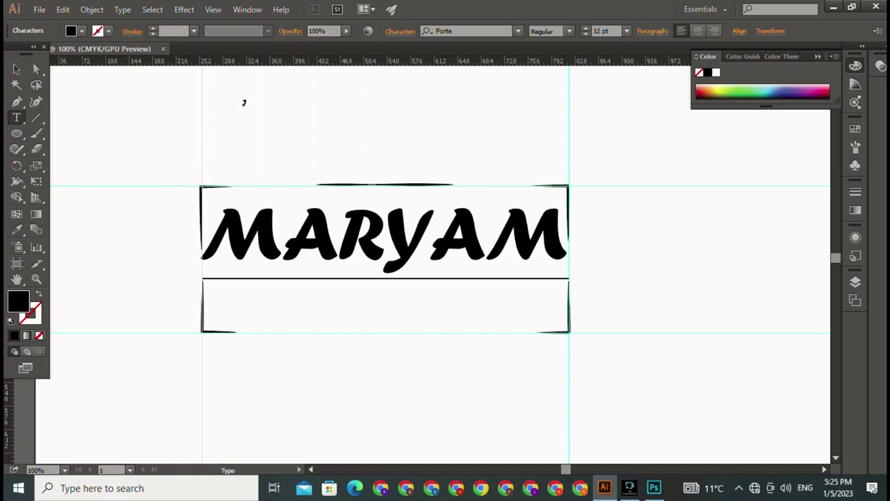
{"action": "type", "text": "o"}
{"action": "type", "text": "h"}
{"action": "type", "text": "o"}
{"action": "left_click", "coordinate": [17, 69]}
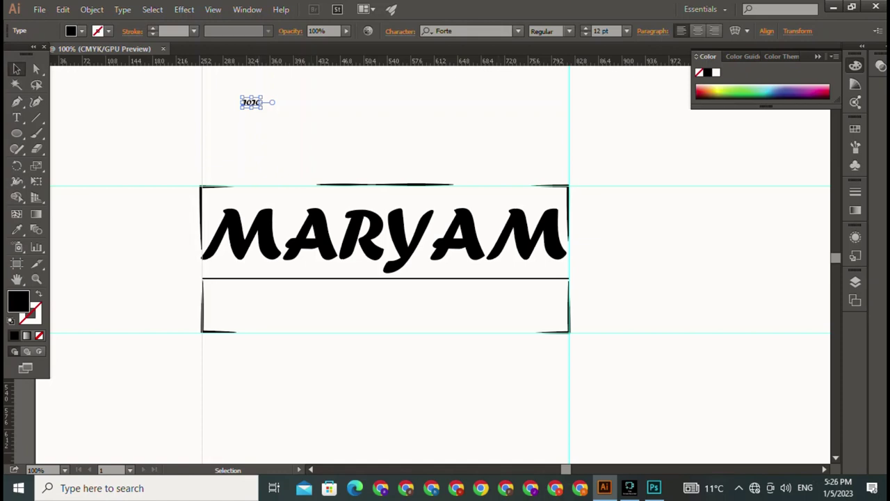
{"action": "key", "text": "shift"}
{"action": "left_click_drag", "start_coordinate": [262, 108], "coordinate": [358, 155]}
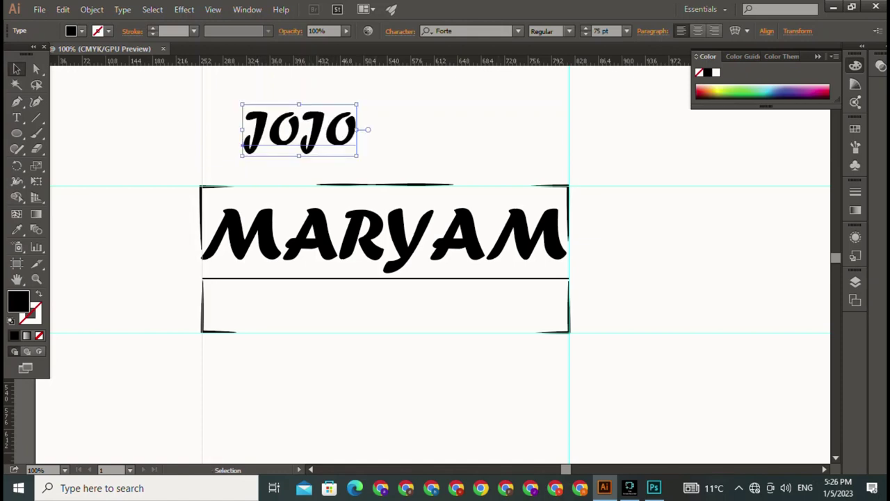
{"action": "mouse_move", "coordinate": [243, 145]}
{"action": "left_mouse_down"}
{"action": "mouse_move", "coordinate": [314, 334]}
{"action": "mouse_move", "coordinate": [316, 314]}
{"action": "left_mouse_up"}
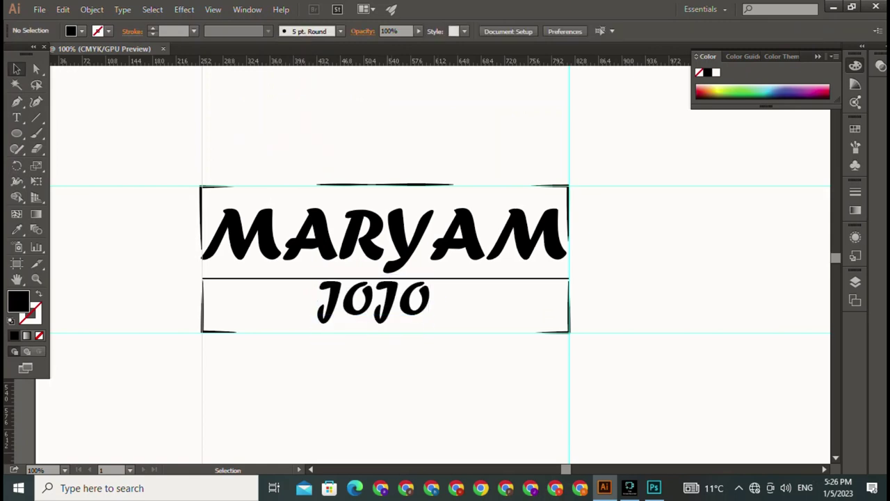